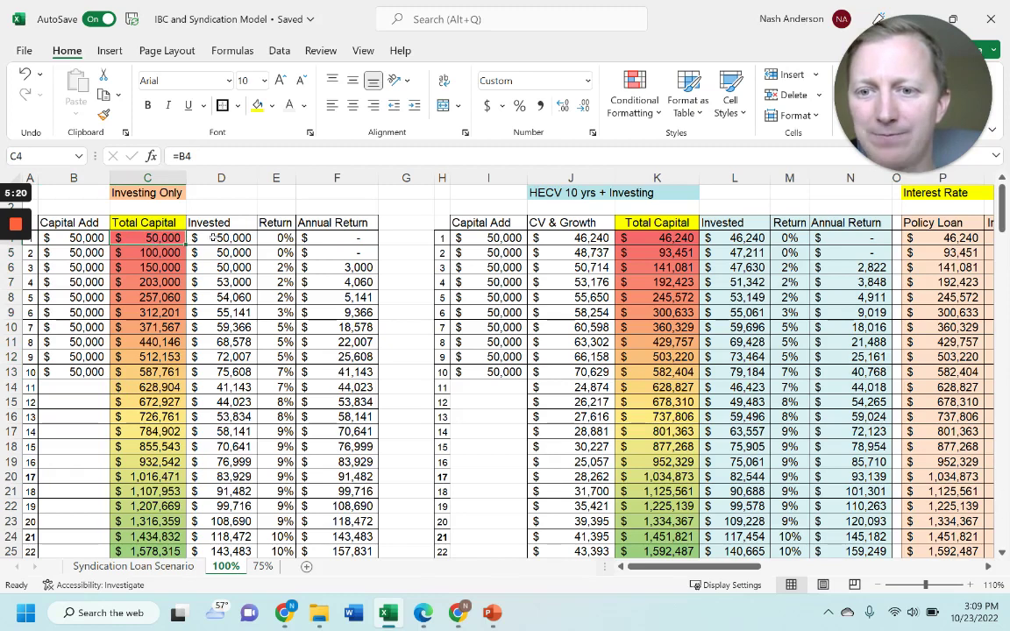
Step: Examine the yearly invested amounts and Return percentages in the Investing Only table, focusing on the first ten years
{"action": "left_click", "coordinate": [244, 237]}
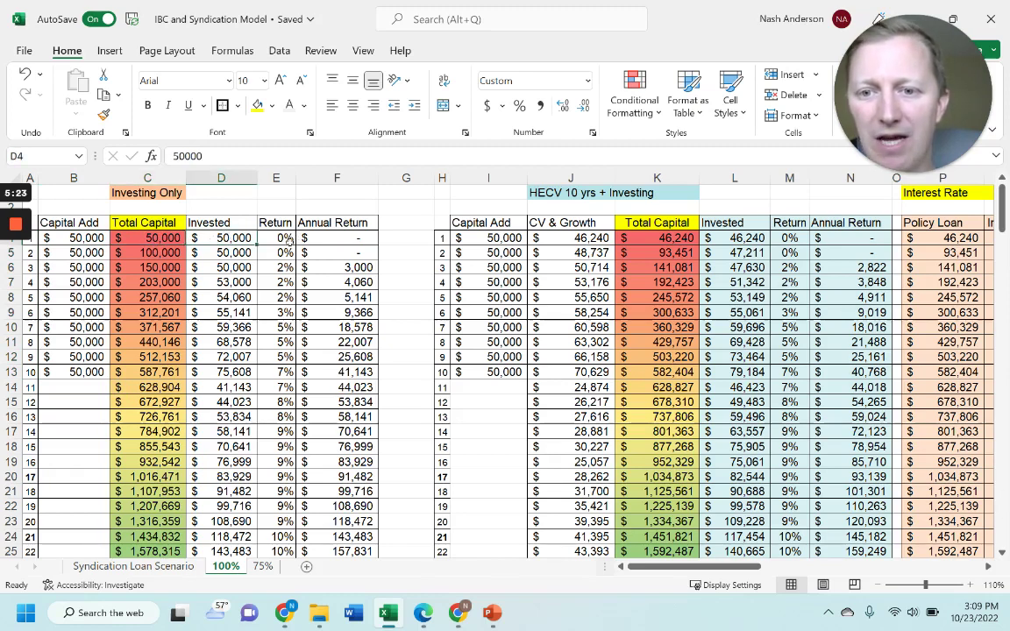
{"action": "left_click_drag", "start_coordinate": [268, 238], "coordinate": [268, 372]}
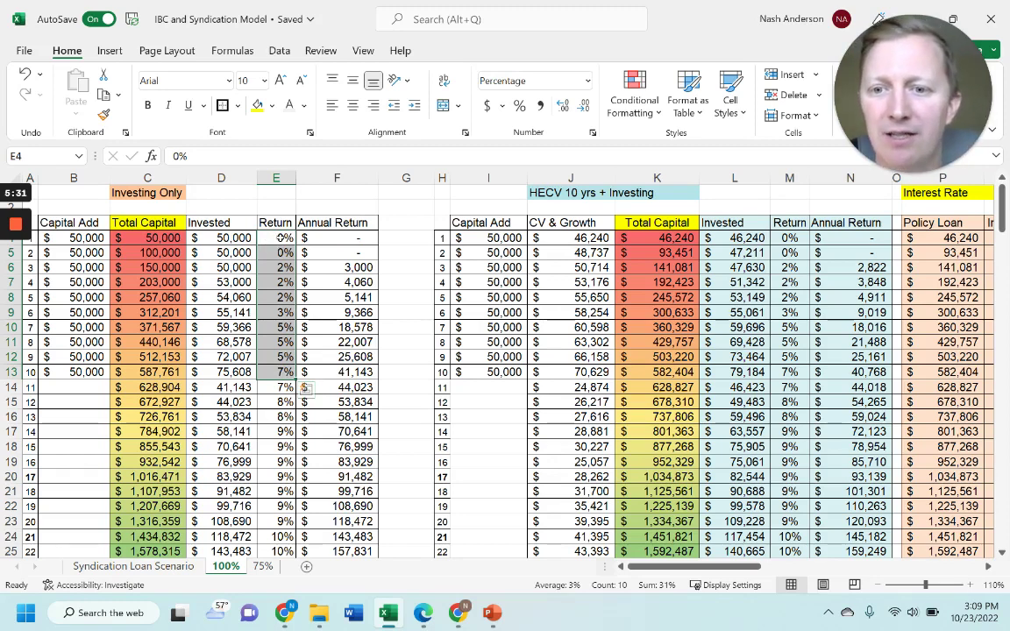
{"action": "left_click_drag", "start_coordinate": [280, 237], "coordinate": [268, 254]}
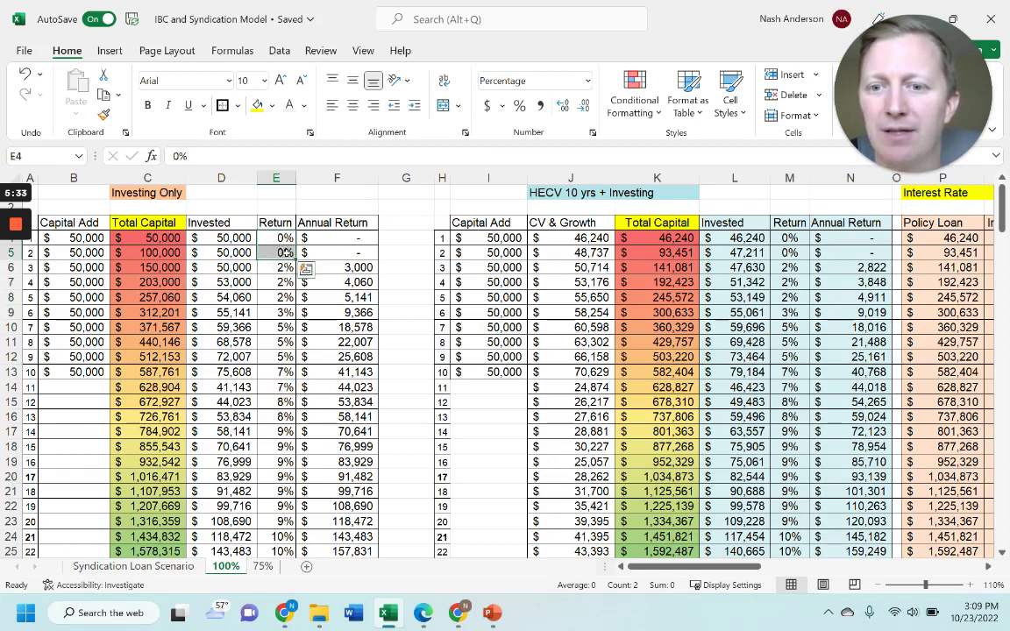
{"action": "left_click_drag", "start_coordinate": [282, 267], "coordinate": [288, 433]}
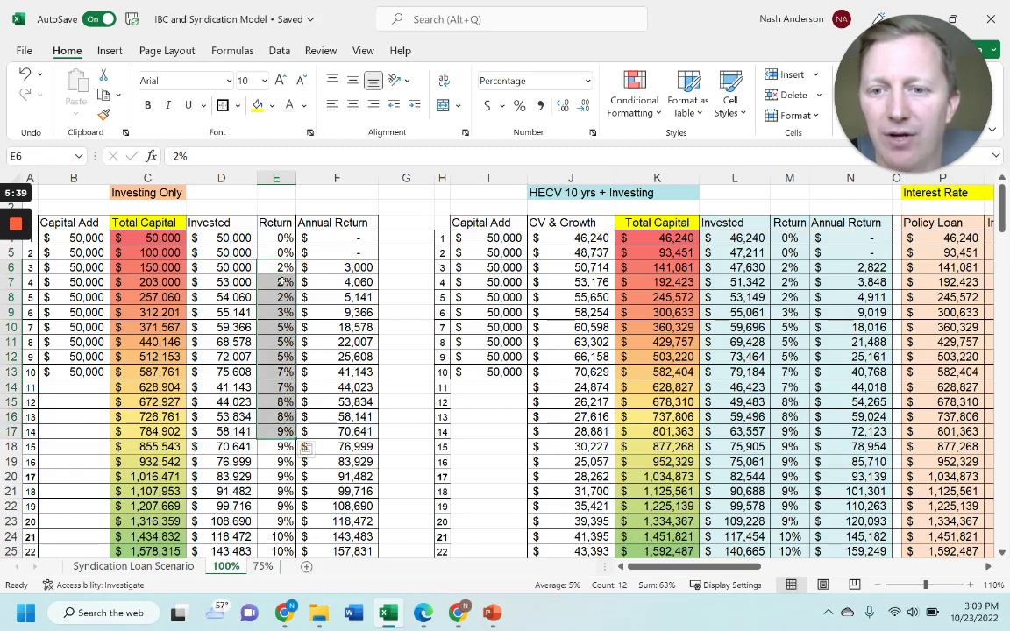
{"action": "left_click", "coordinate": [286, 267]}
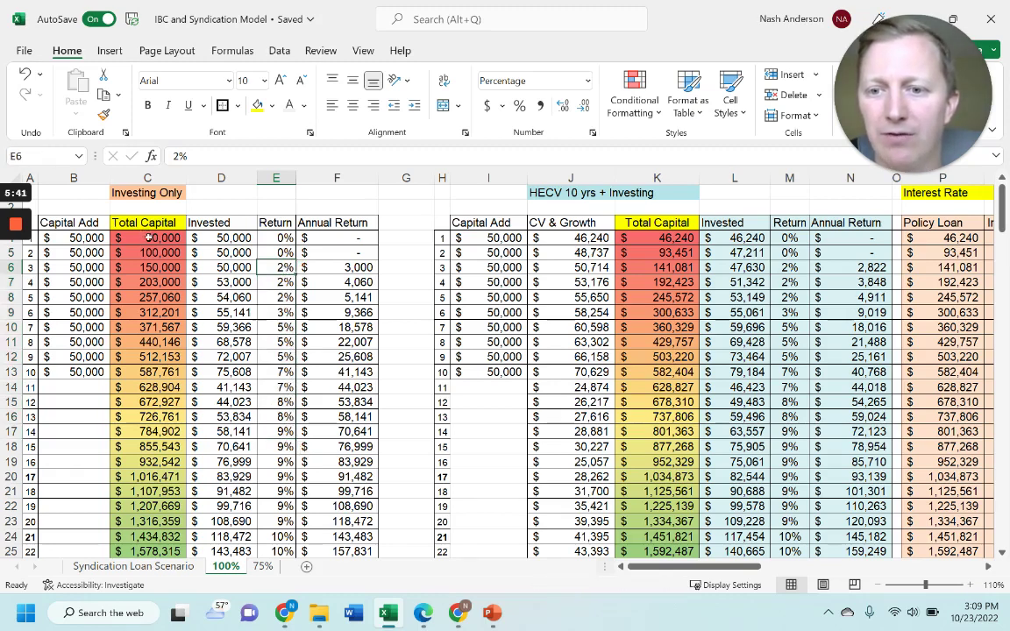
{"action": "left_click_drag", "start_coordinate": [247, 263], "coordinate": [211, 239]}
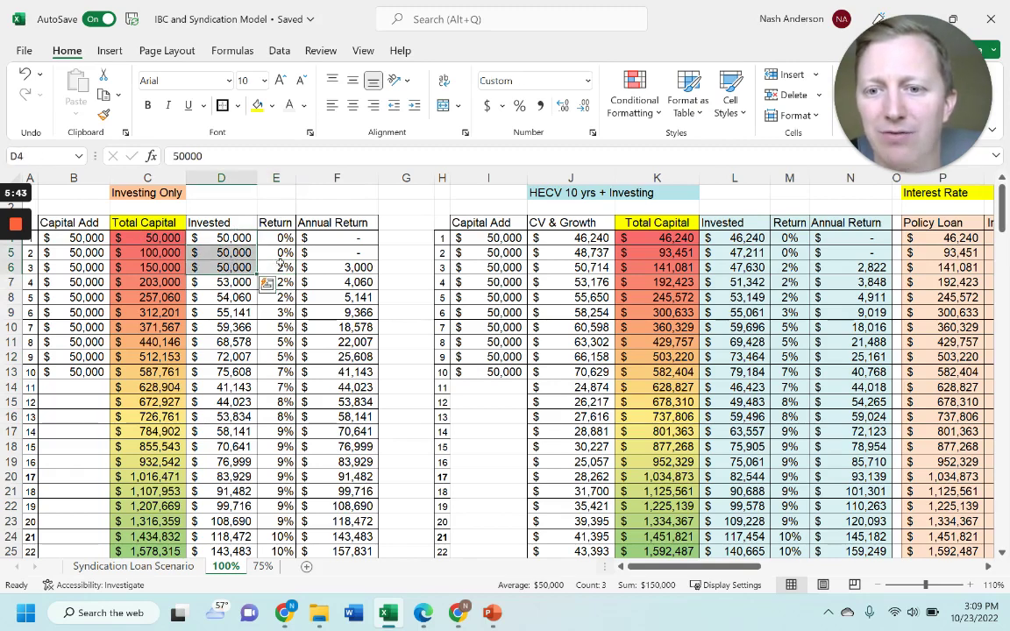
{"action": "left_click", "coordinate": [288, 266]}
{"action": "left_click_drag", "start_coordinate": [288, 235], "coordinate": [285, 324]}
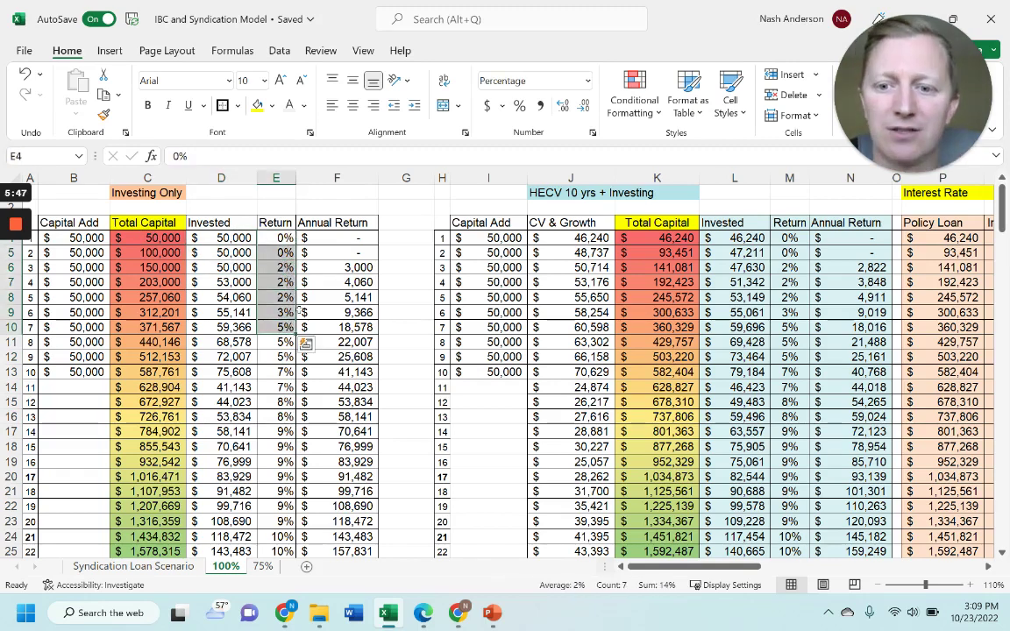
{"action": "left_click_drag", "start_coordinate": [278, 238], "coordinate": [291, 377]}
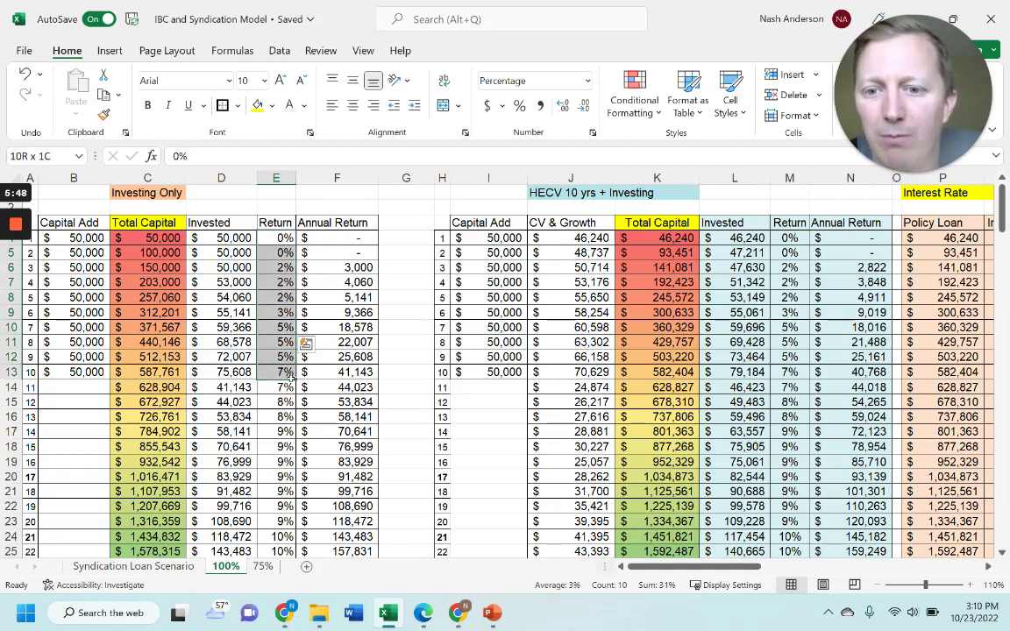
Step: Inspect how the year 3 annual return is calculated and how it feeds the year 4 Total Capital formula in the Investing Only table
{"action": "left_click_drag", "start_coordinate": [338, 267], "coordinate": [175, 276]}
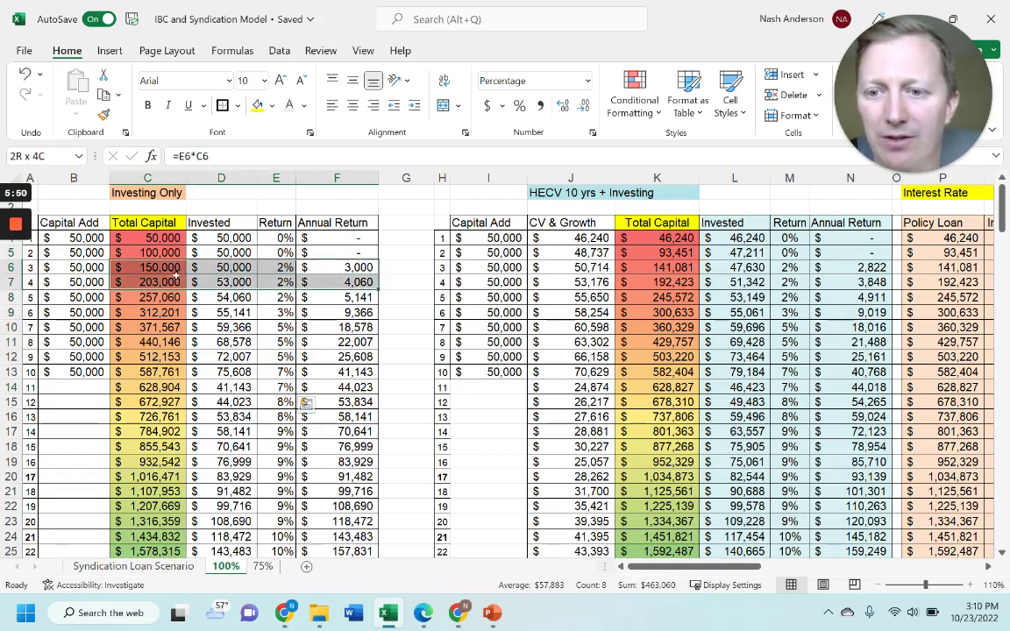
{"action": "left_click", "coordinate": [358, 265]}
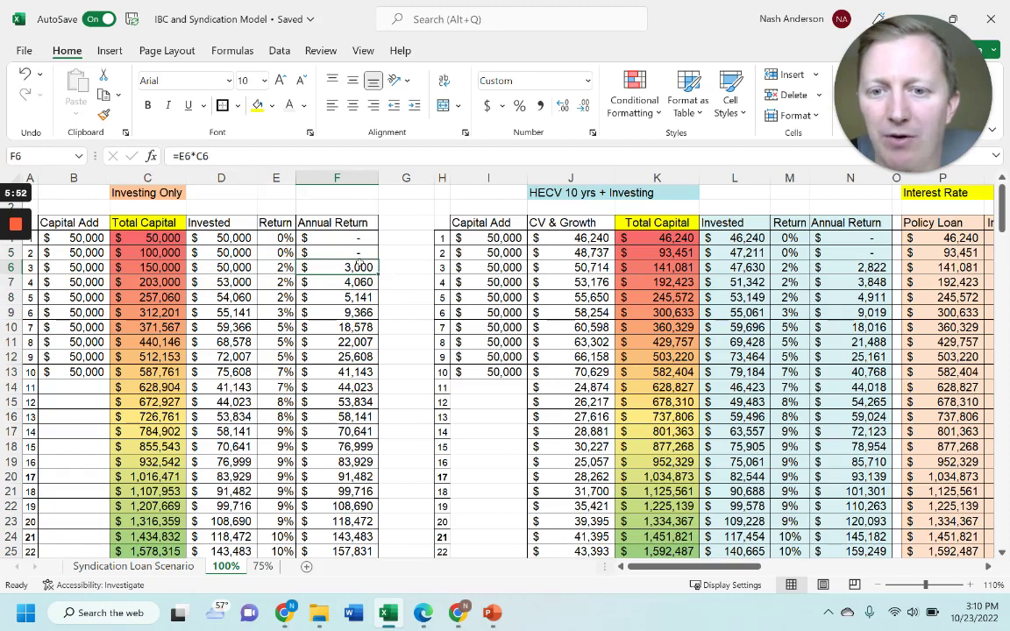
{"action": "double_click", "coordinate": [147, 281]}
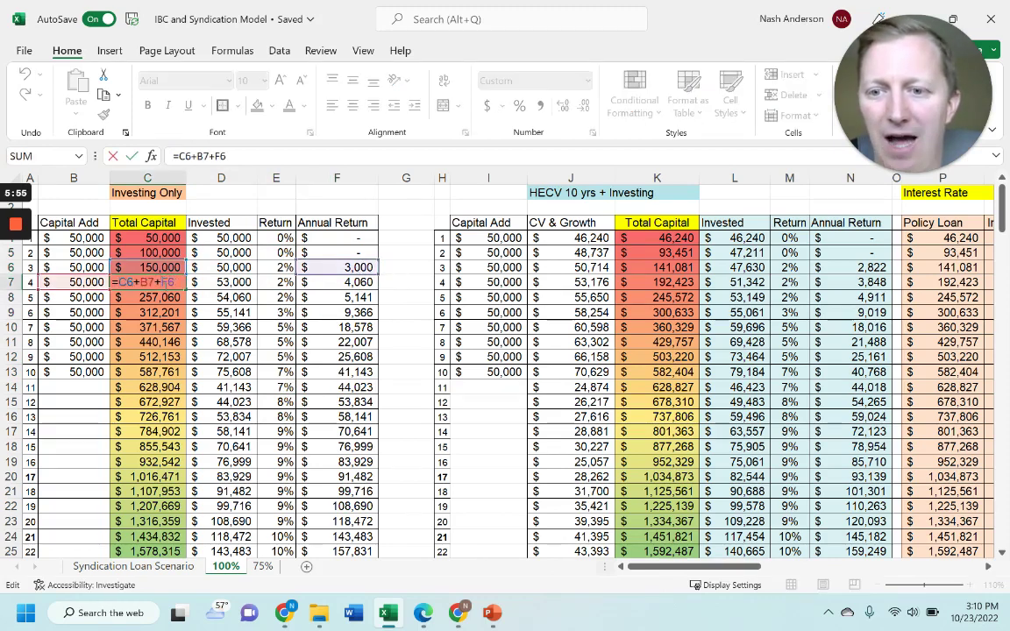
{"action": "key", "text": "Return"}
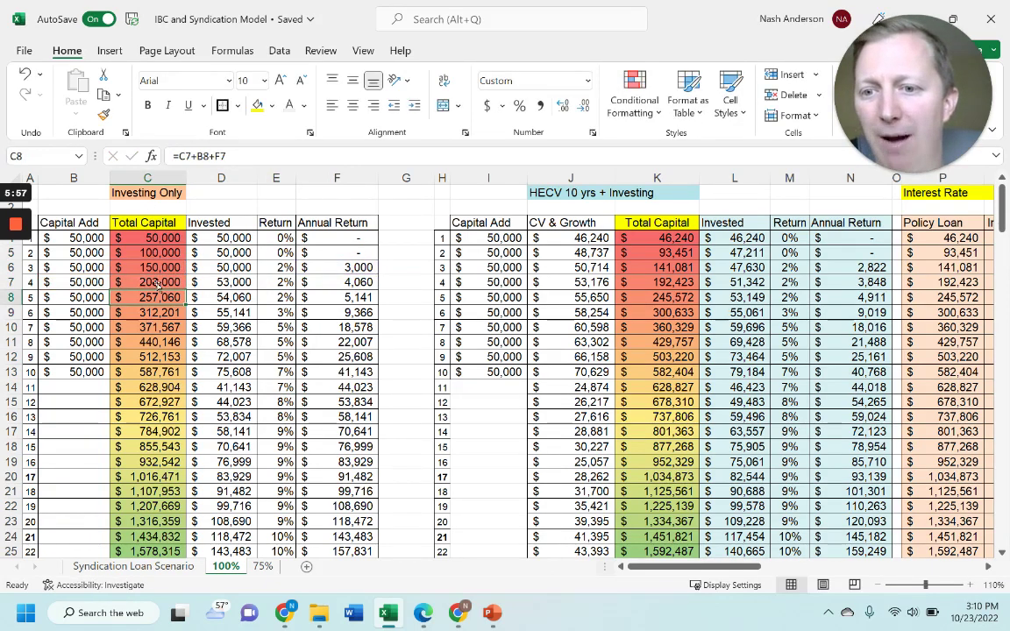
Step: Review the Total Capital growth in the Investing Only table and check the year 10 Annual Return and year 11 Total Capital formulas
{"action": "left_click_drag", "start_coordinate": [148, 223], "coordinate": [148, 446]}
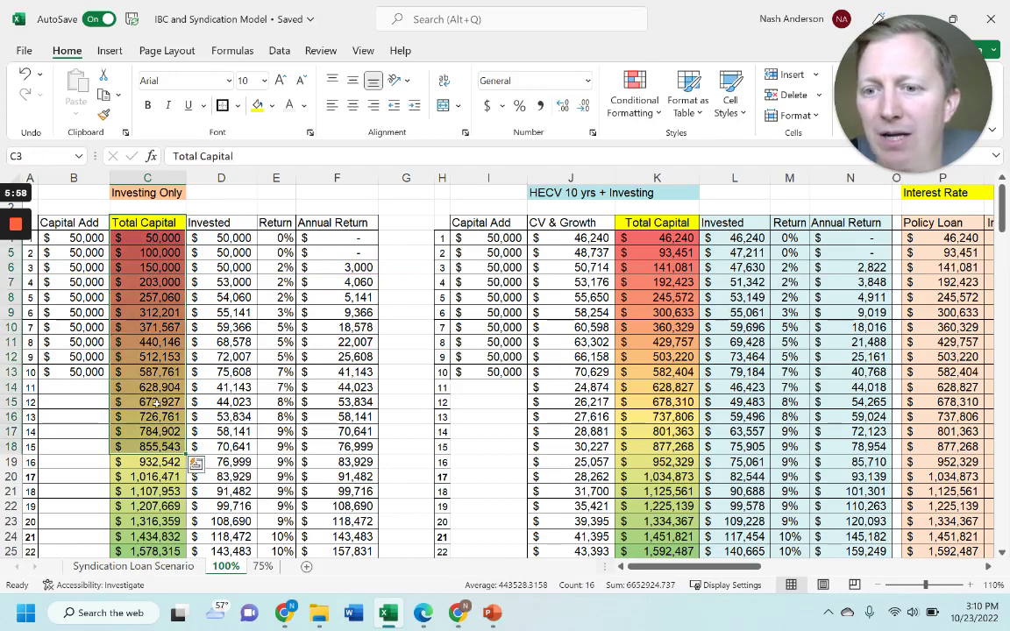
{"action": "left_click_drag", "start_coordinate": [152, 223], "coordinate": [149, 401]}
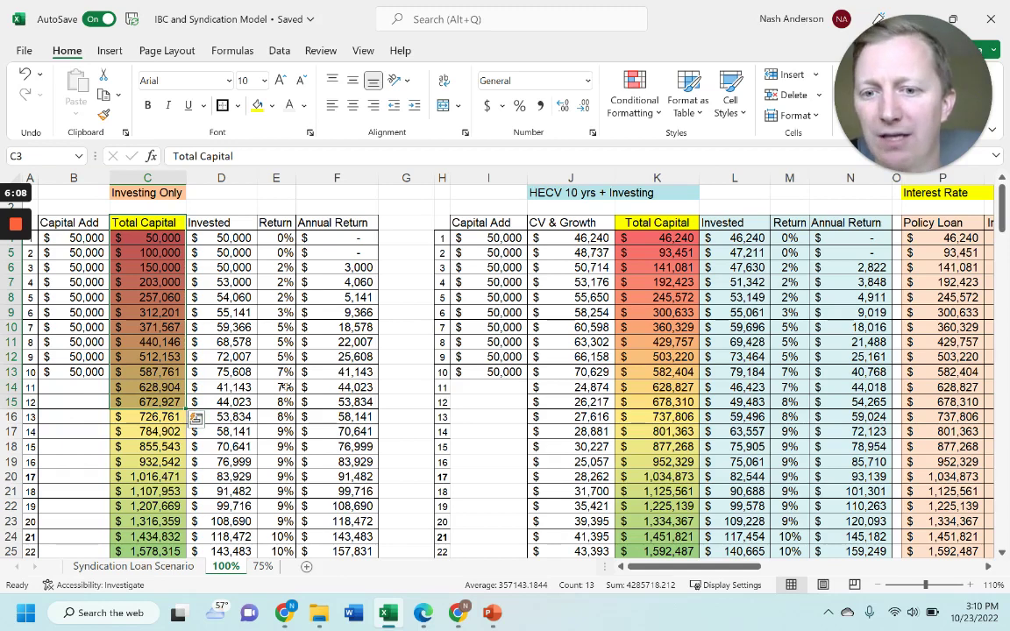
{"action": "left_click", "coordinate": [356, 372]}
{"action": "double_click", "coordinate": [356, 371]}
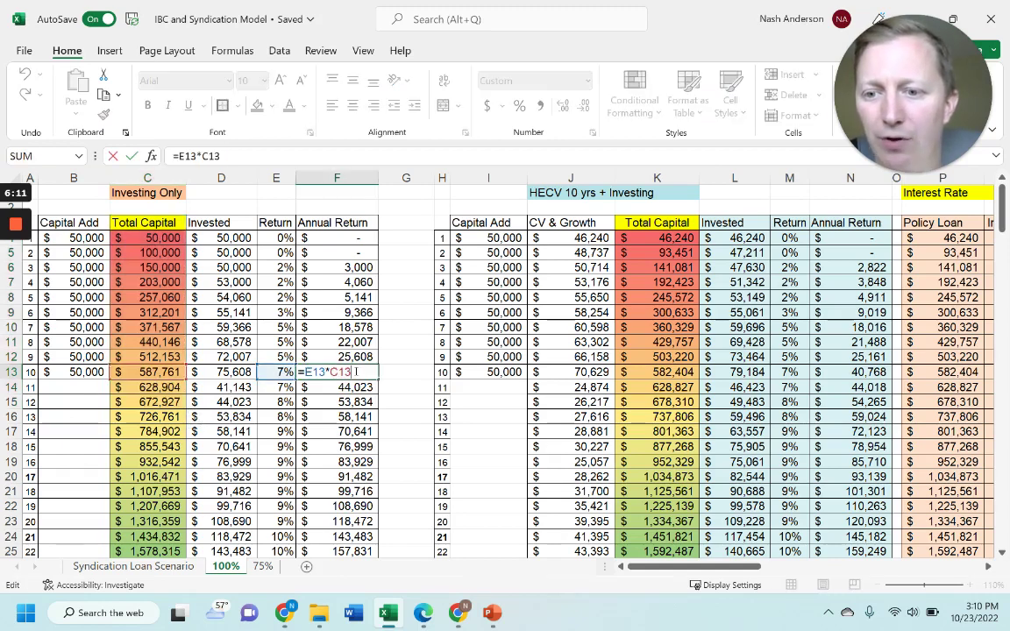
{"action": "key", "text": "Return"}
{"action": "left_click", "coordinate": [356, 371]}
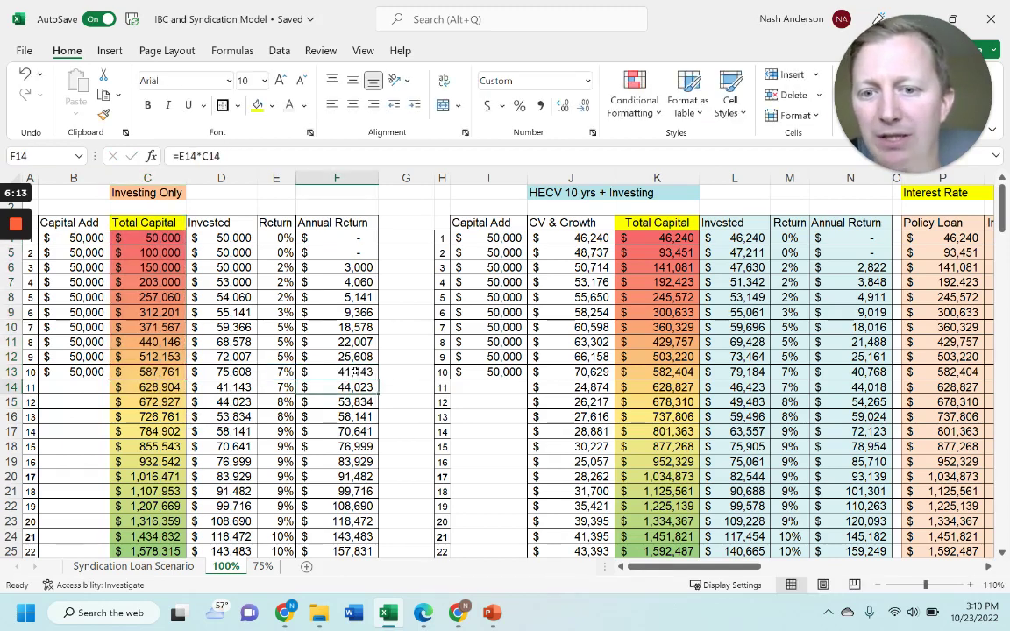
{"action": "left_click", "coordinate": [156, 387]}
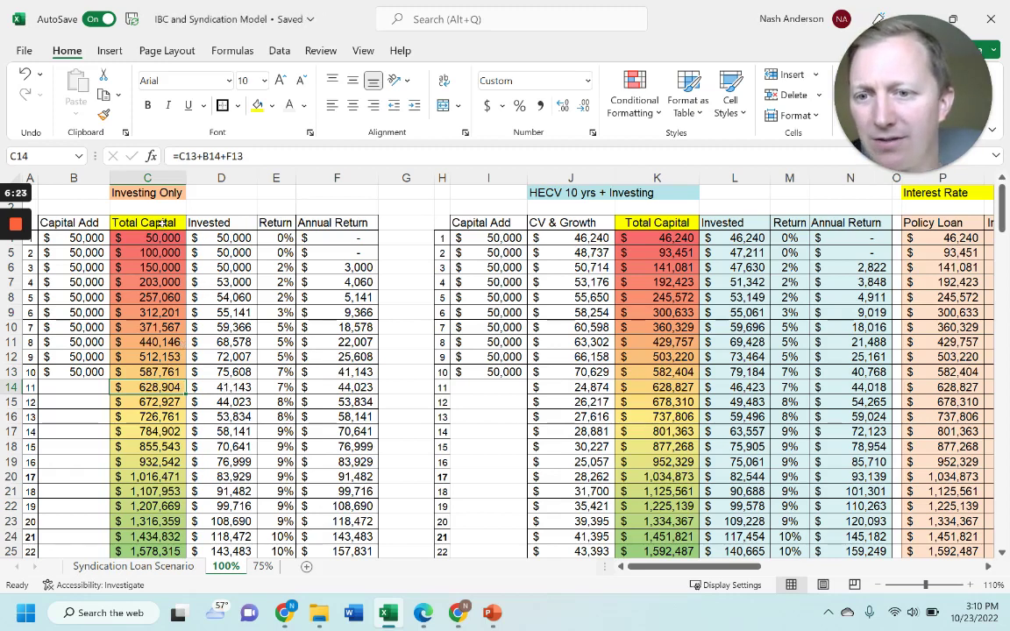
{"action": "left_click_drag", "start_coordinate": [164, 225], "coordinate": [173, 477]}
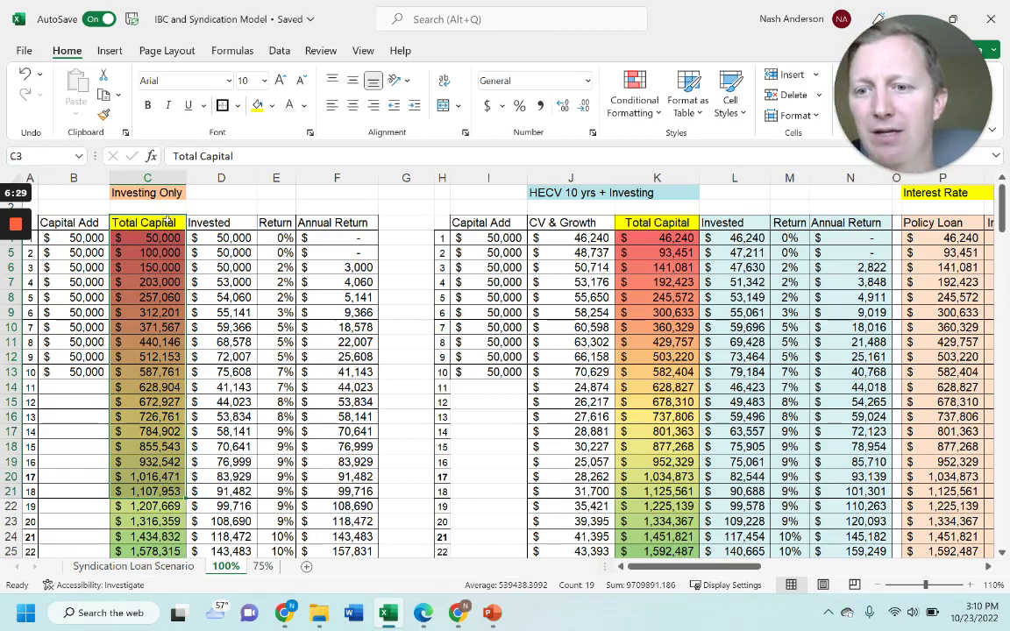
{"action": "left_click_drag", "start_coordinate": [145, 235], "coordinate": [162, 507]}
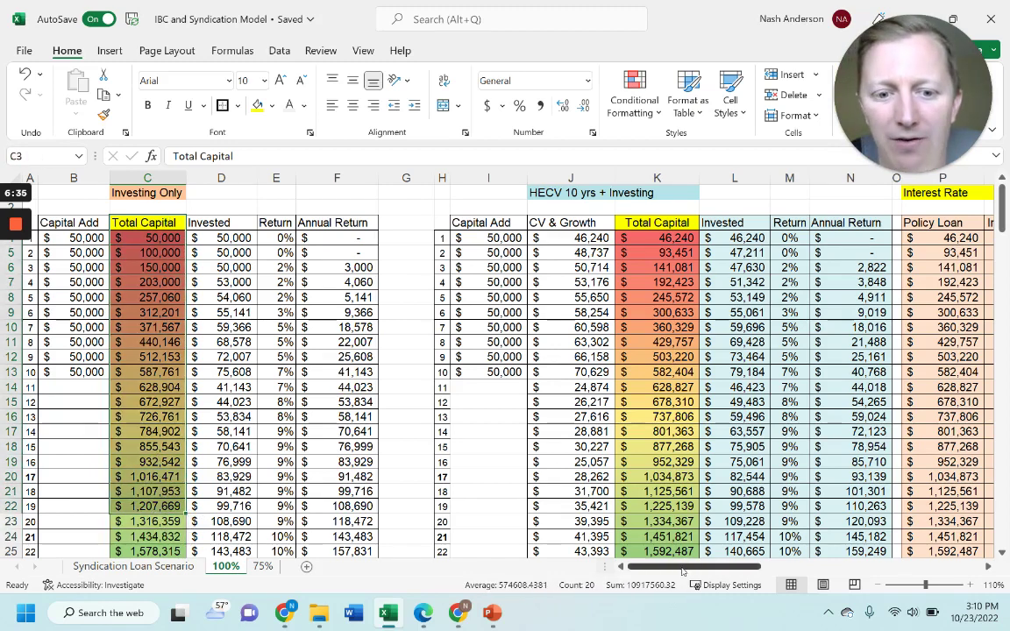
Step: Examine the Capital Add column and the first-year CV & Growth value in the HECV 10 yrs + Investing table
{"action": "left_click_drag", "start_coordinate": [684, 567], "coordinate": [736, 571]}
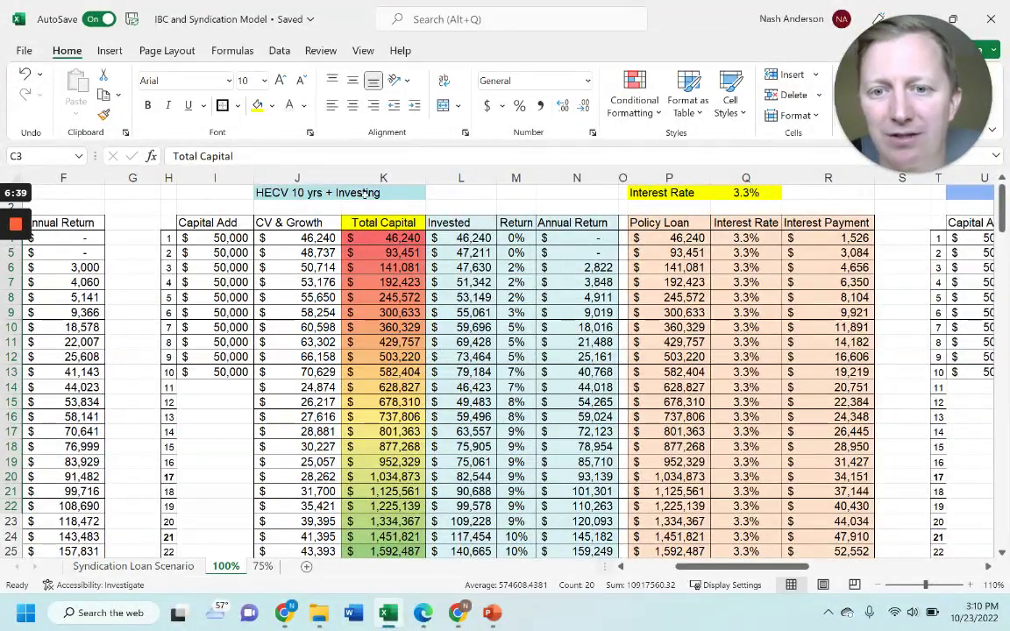
{"action": "left_click_drag", "start_coordinate": [210, 224], "coordinate": [210, 357]}
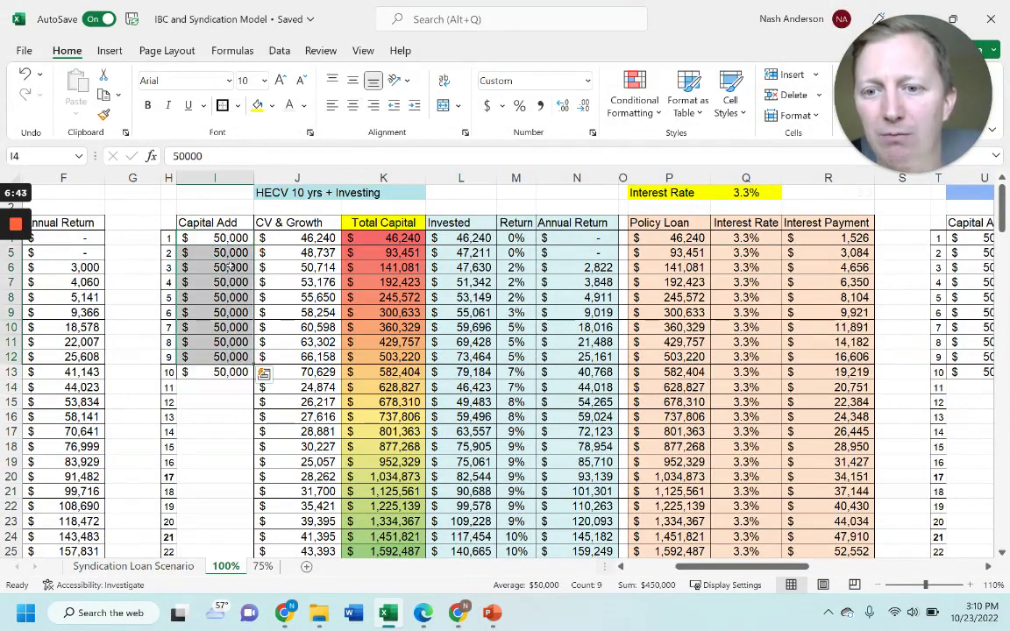
{"action": "left_click", "coordinate": [217, 238]}
{"action": "left_click_drag", "start_coordinate": [224, 238], "coordinate": [289, 238]}
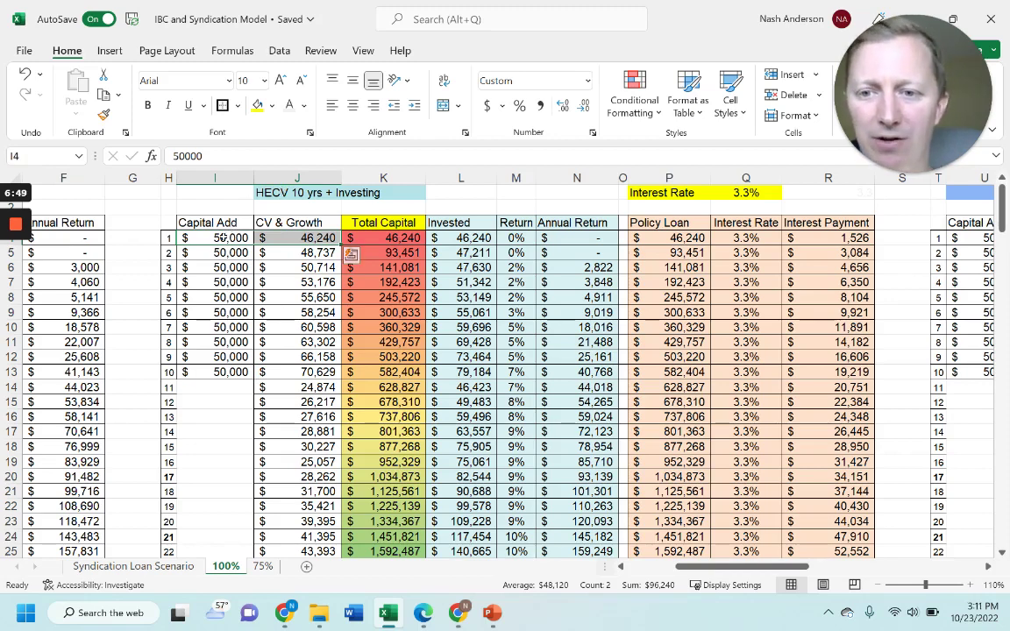
{"action": "left_click", "coordinate": [326, 237]}
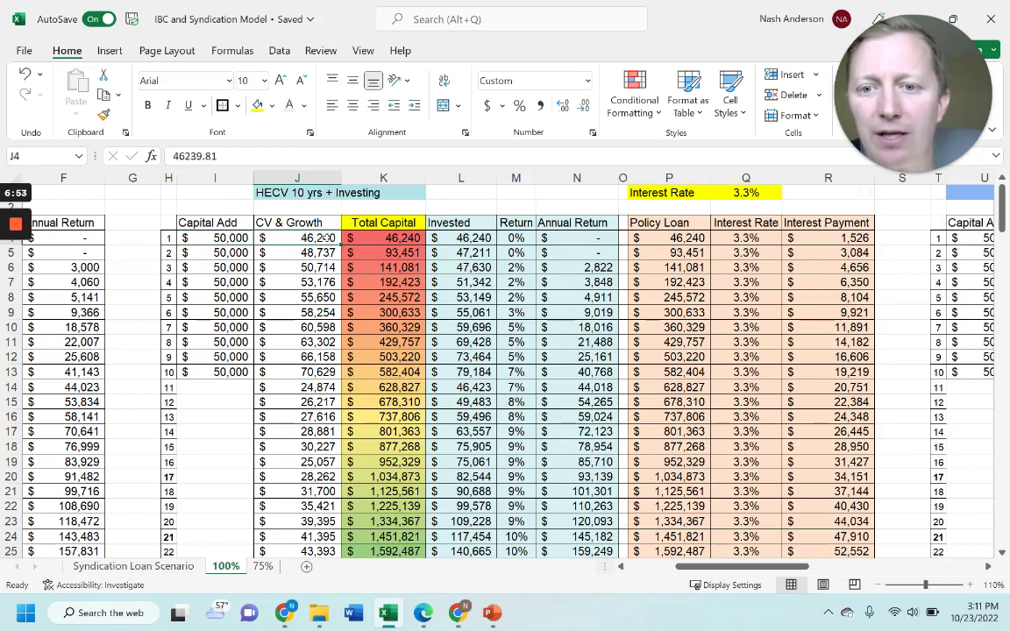
Step: Compare the CV & Growth, Total Capital, Return and Annual Return columns in the HECV 10 yrs + Investing table
{"action": "left_click_drag", "start_coordinate": [409, 232], "coordinate": [589, 433]}
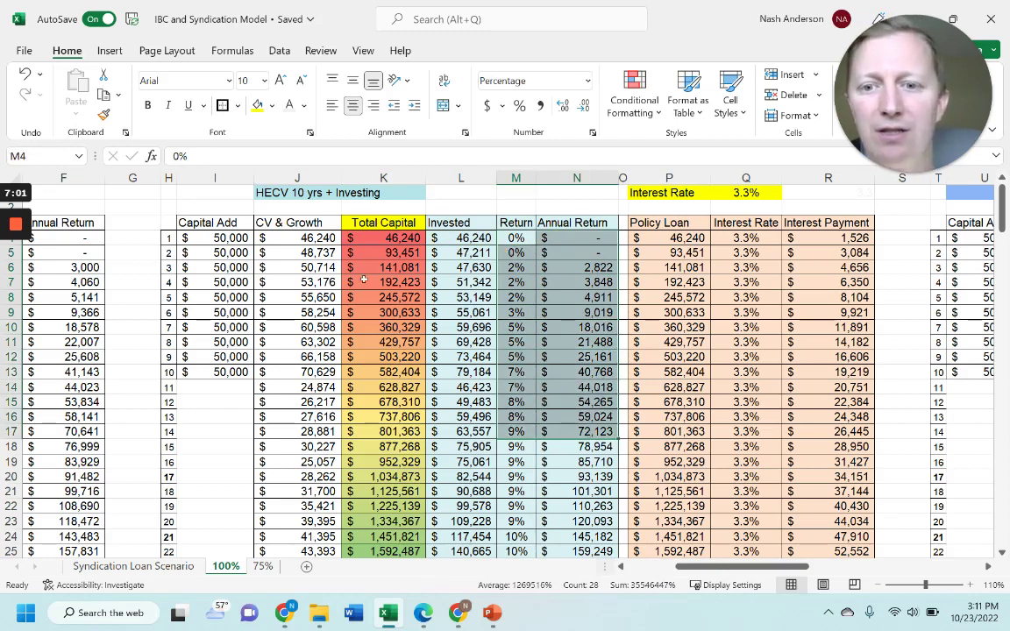
{"action": "left_click_drag", "start_coordinate": [386, 237], "coordinate": [393, 372]}
{"action": "left_click_drag", "start_coordinate": [320, 236], "coordinate": [324, 387]}
{"action": "left_click_drag", "start_coordinate": [383, 237], "coordinate": [399, 418]}
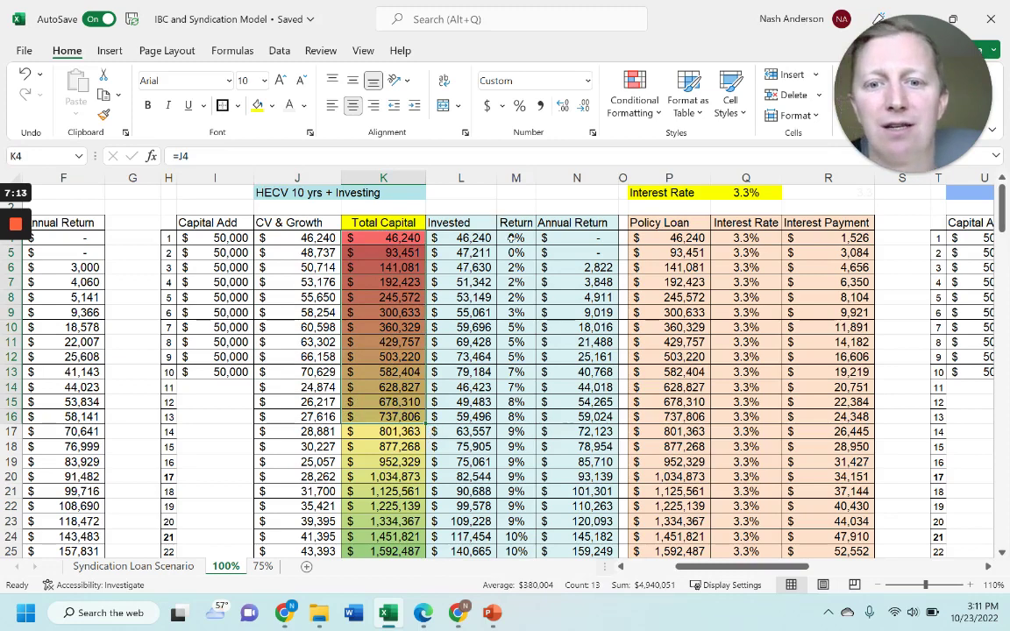
{"action": "left_click_drag", "start_coordinate": [516, 233], "coordinate": [527, 448]}
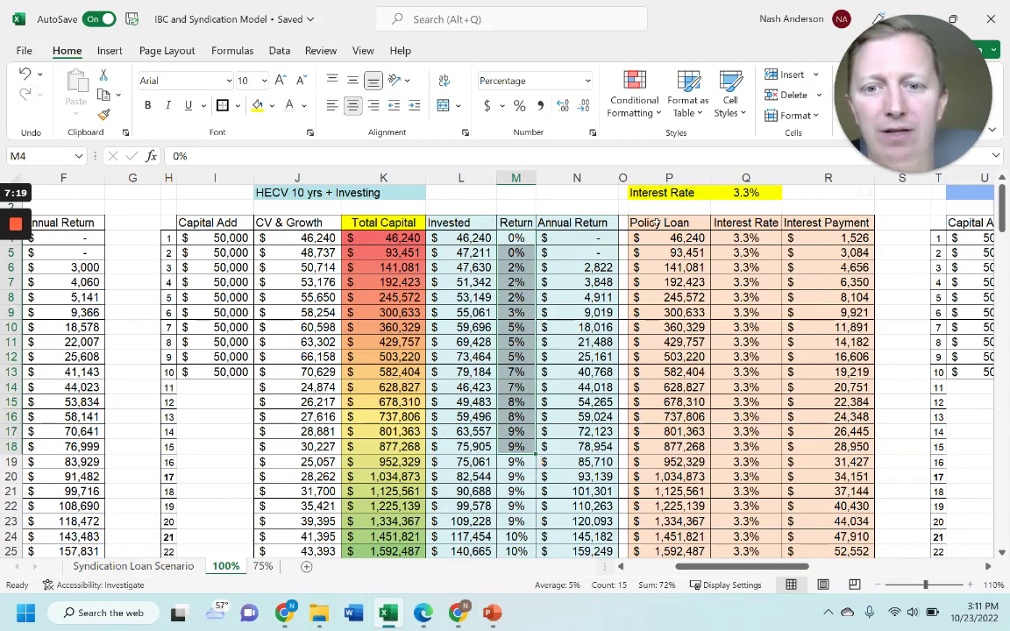
Step: Review the HECV scenario's Policy Loan and Interest Payment columns against its Total Capital column
{"action": "left_click_drag", "start_coordinate": [653, 223], "coordinate": [651, 279]}
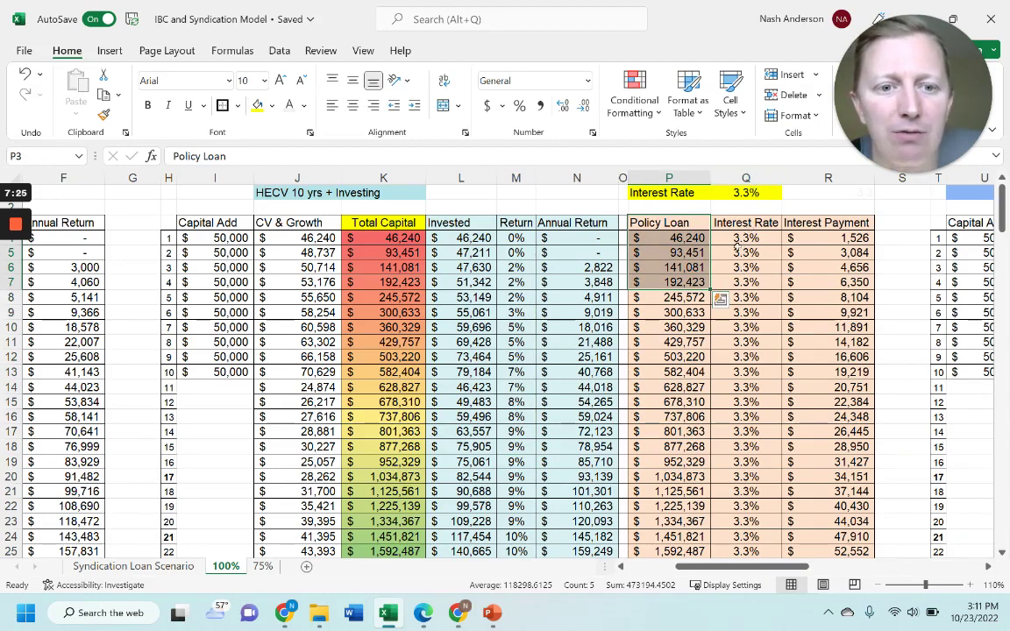
{"action": "left_click_drag", "start_coordinate": [817, 238], "coordinate": [823, 551]}
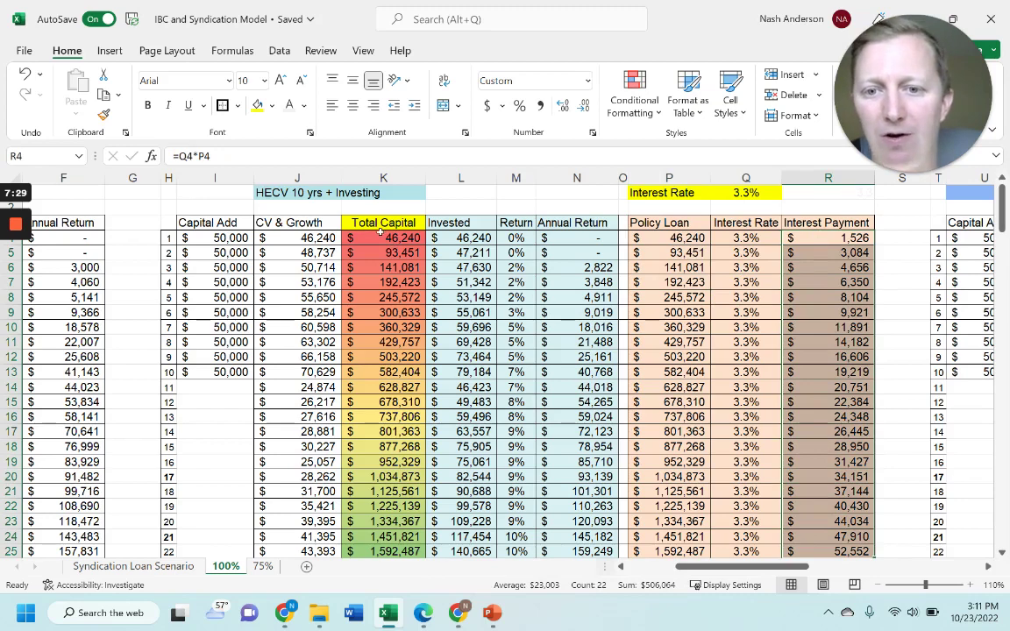
{"action": "left_click_drag", "start_coordinate": [383, 238], "coordinate": [394, 522]}
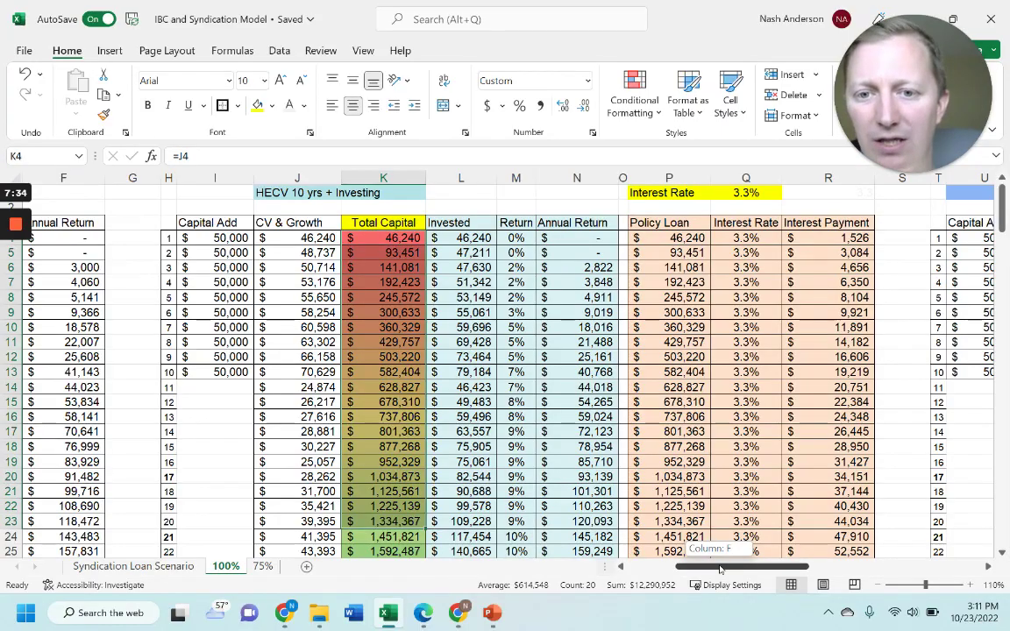
Step: Examine the CV & Growth values for years 1 to 11 in the 10 pay + Investing table
{"action": "left_click_drag", "start_coordinate": [719, 570], "coordinate": [812, 570]}
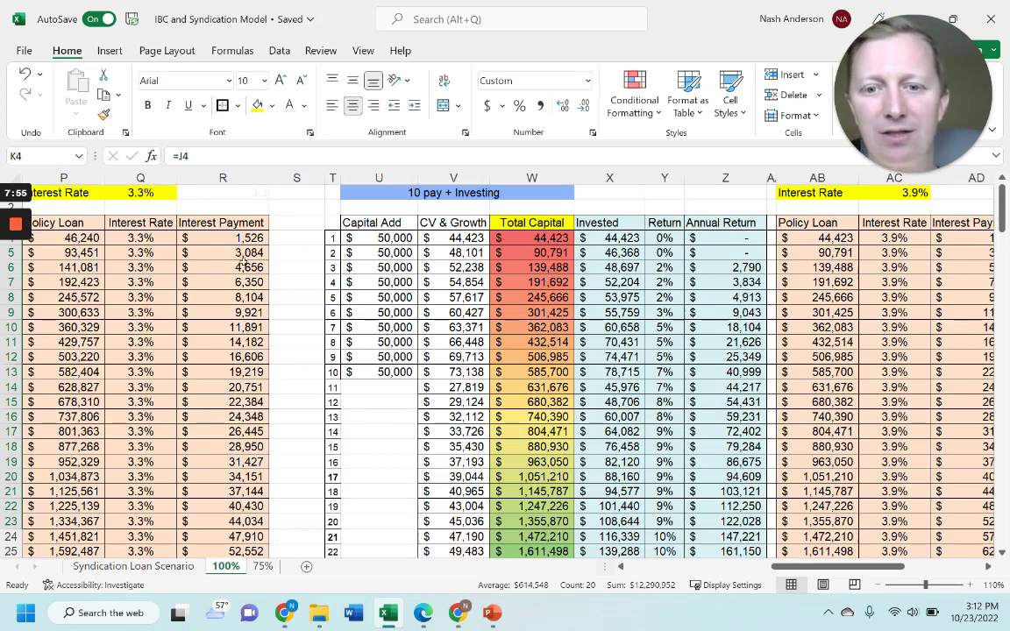
{"action": "left_click_drag", "start_coordinate": [471, 238], "coordinate": [468, 392]}
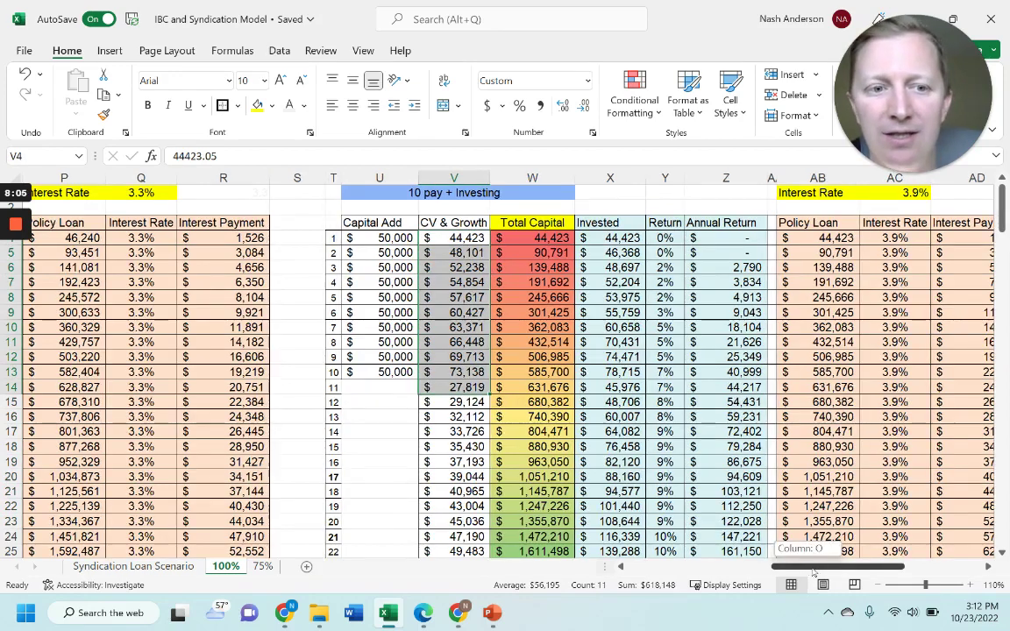
Step: Compare the Cash Invest, HECV Invest and 10-Pay Invest columns in the Total Capital Summary Comparison table
{"action": "left_click_drag", "start_coordinate": [811, 567], "coordinate": [897, 568]}
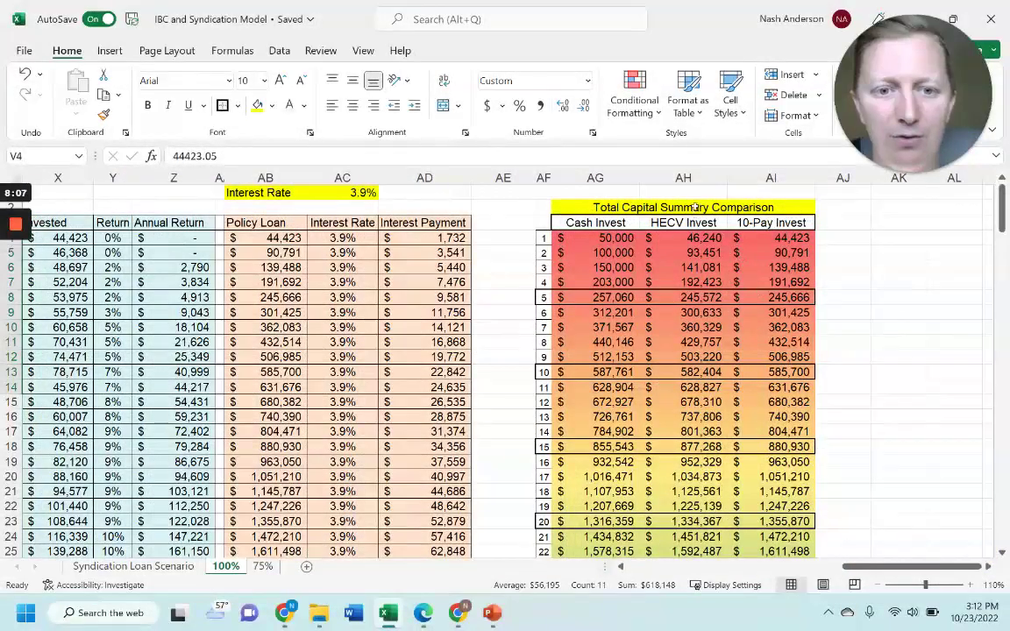
{"action": "left_click", "coordinate": [692, 207]}
{"action": "left_click_drag", "start_coordinate": [607, 222], "coordinate": [585, 386]}
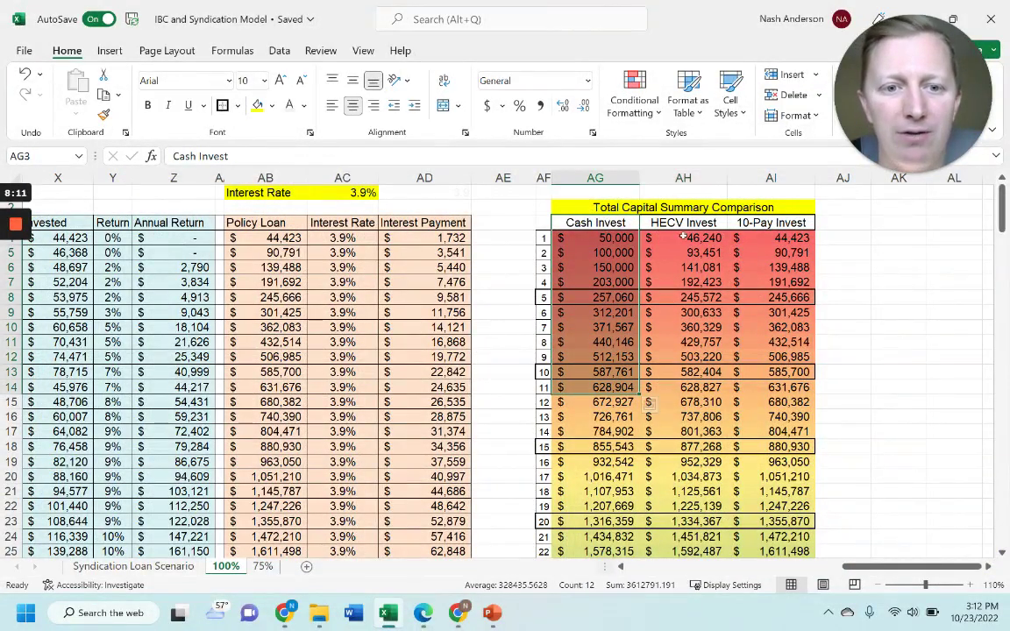
{"action": "left_click_drag", "start_coordinate": [686, 222], "coordinate": [684, 386]}
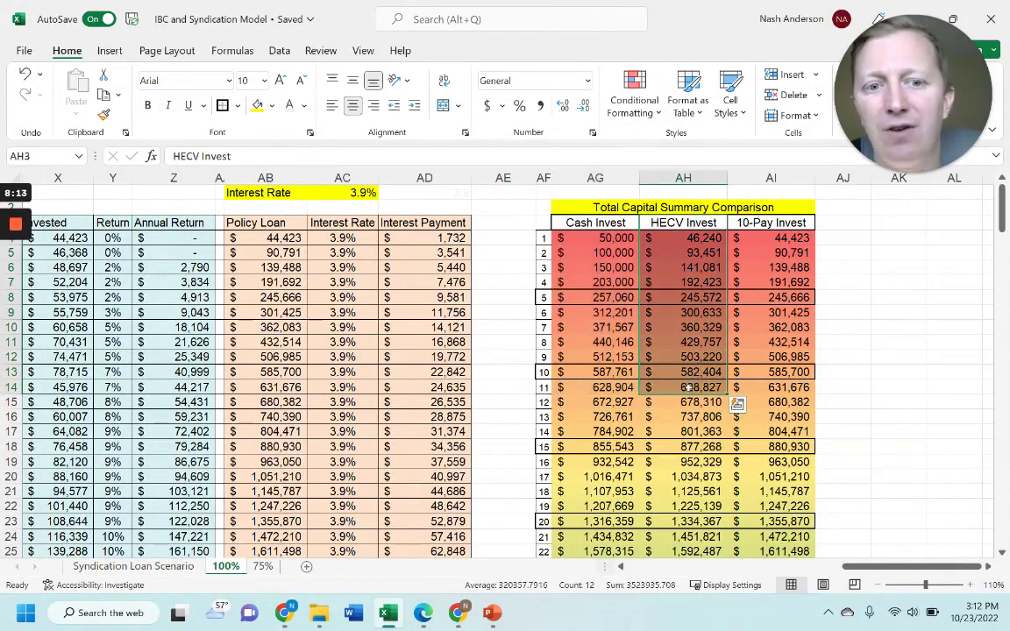
{"action": "left_click_drag", "start_coordinate": [772, 222], "coordinate": [783, 417]}
{"action": "left_click", "coordinate": [867, 345]}
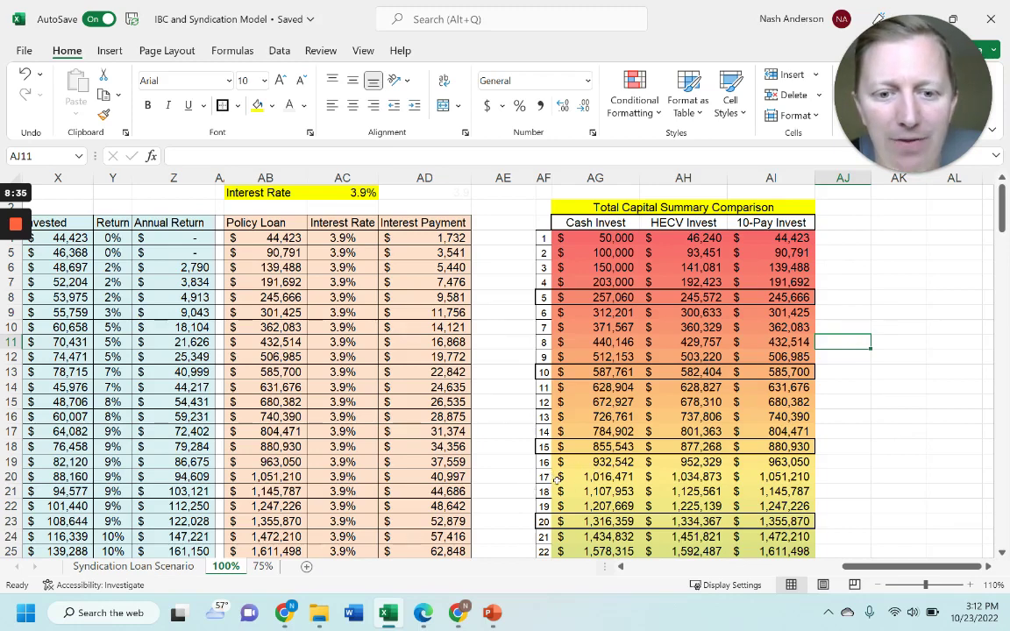
Step: Compare the year 17 row, and years 1 to 21 overall, across the three columns of the Total Capital Summary Comparison table
{"action": "left_click_drag", "start_coordinate": [549, 476], "coordinate": [771, 476]}
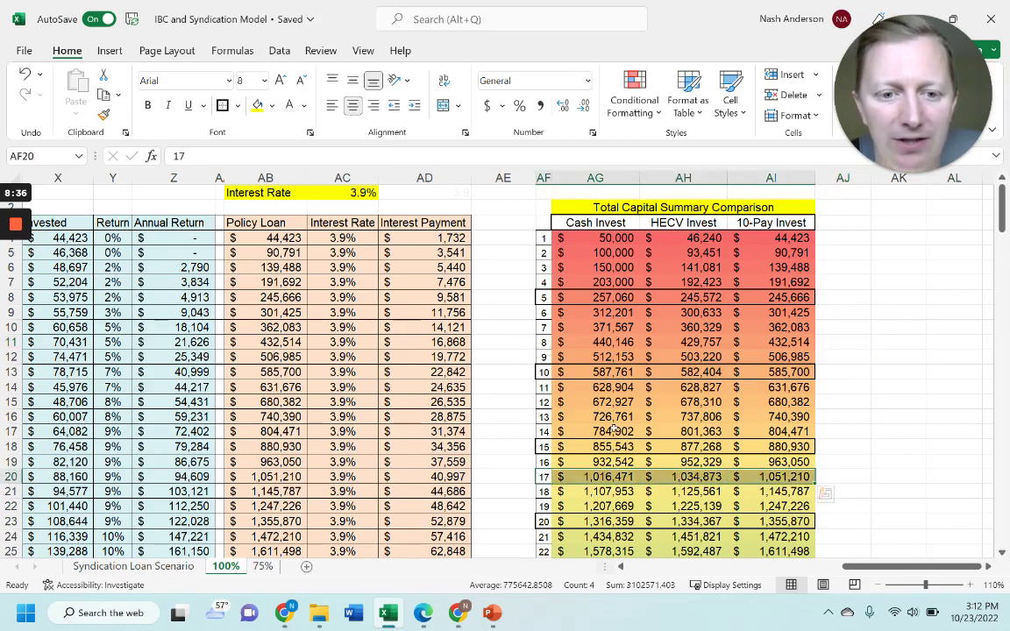
{"action": "left_click", "coordinate": [596, 237]}
{"action": "left_click_drag", "start_coordinate": [721, 263], "coordinate": [772, 537]}
{"action": "scroll", "coordinate": [884, 406], "scroll_direction": "down", "scroll_amount": 2}
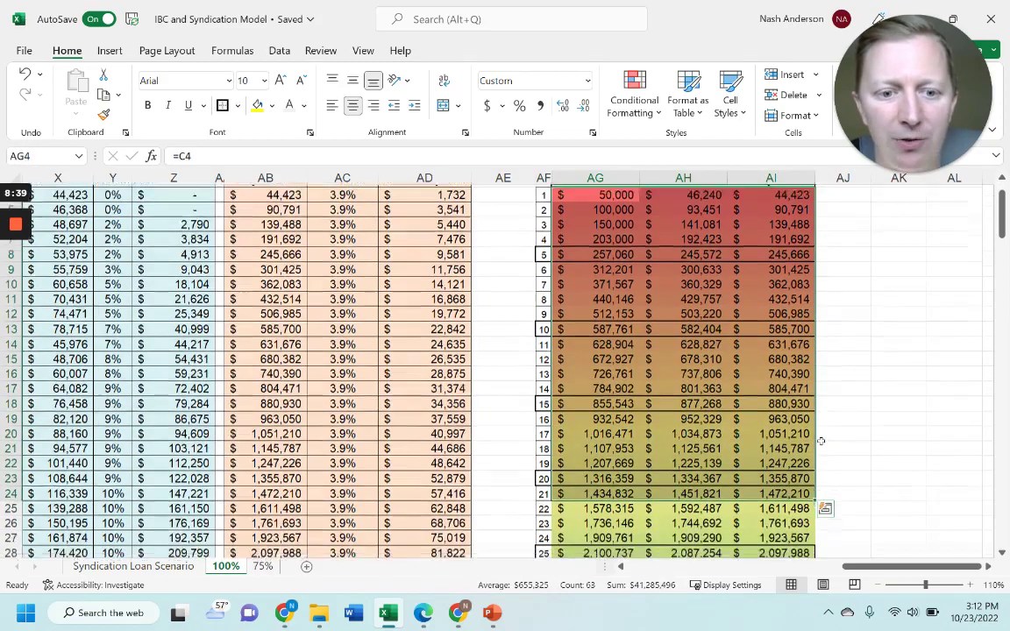
{"action": "scroll", "coordinate": [885, 406], "scroll_direction": "down", "scroll_amount": 2}
{"action": "scroll", "coordinate": [885, 406], "scroll_direction": "up", "scroll_amount": 5}
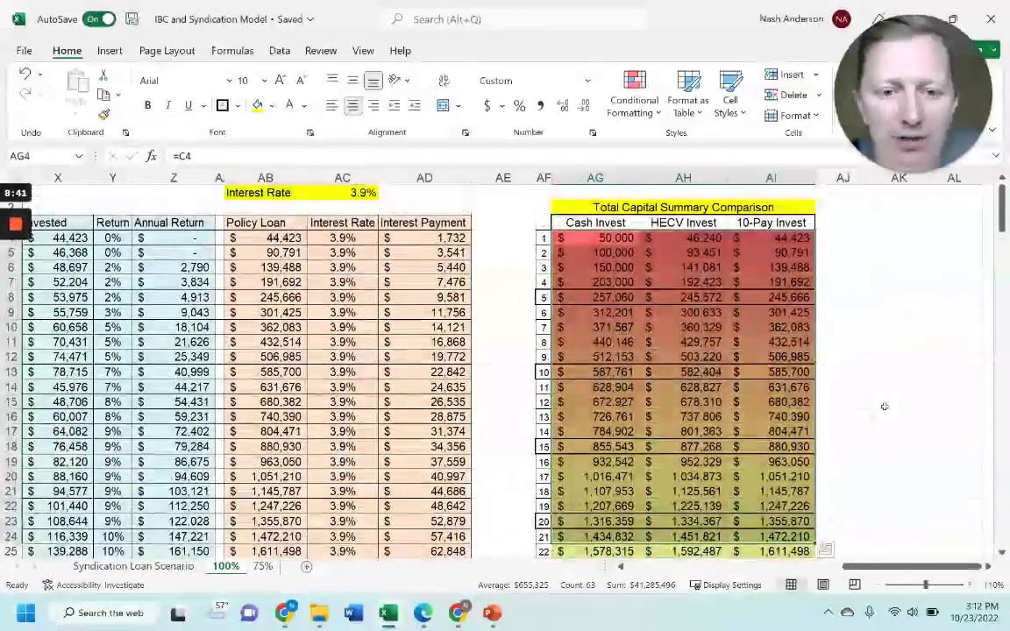
{"action": "left_click", "coordinate": [885, 356]}
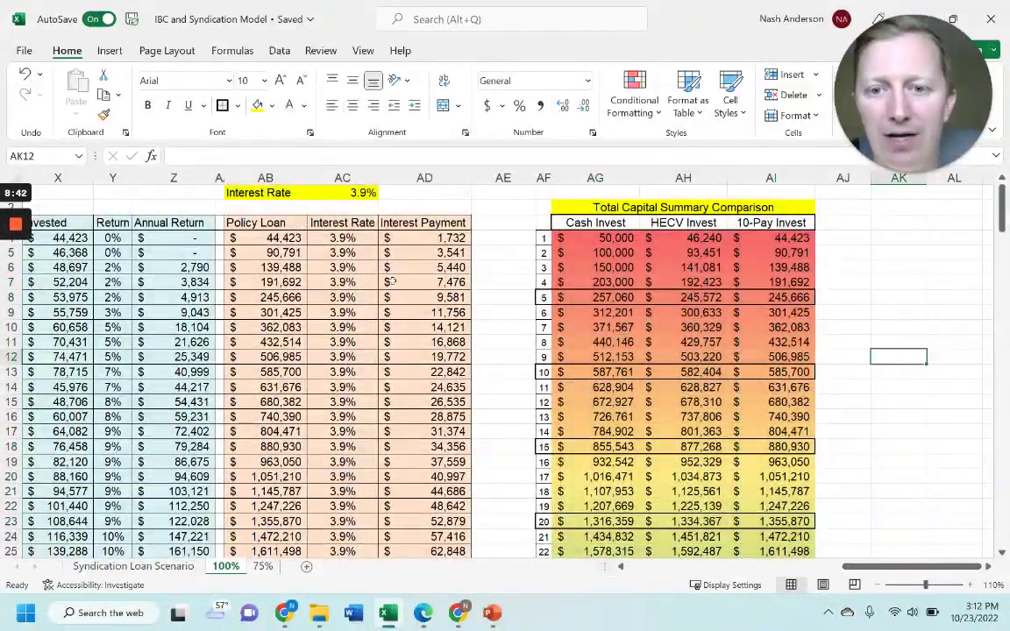
Step: Set the policy loan interest rate to 3% for both the 10 pay and the HECV scenarios
{"action": "left_click", "coordinate": [354, 192]}
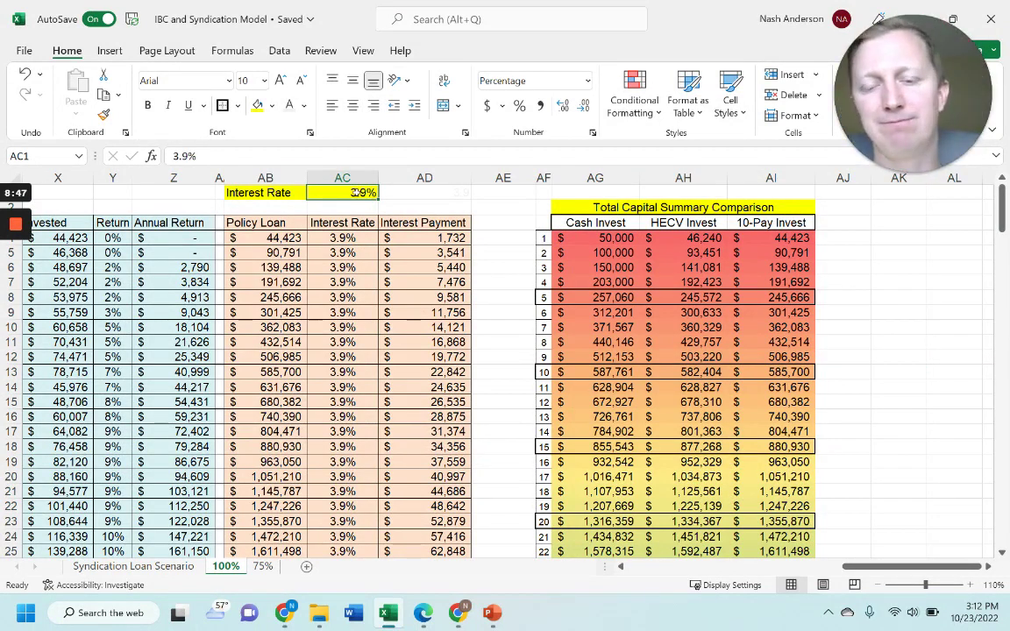
{"action": "type", "text": "3"}
{"action": "key", "text": "Return"}
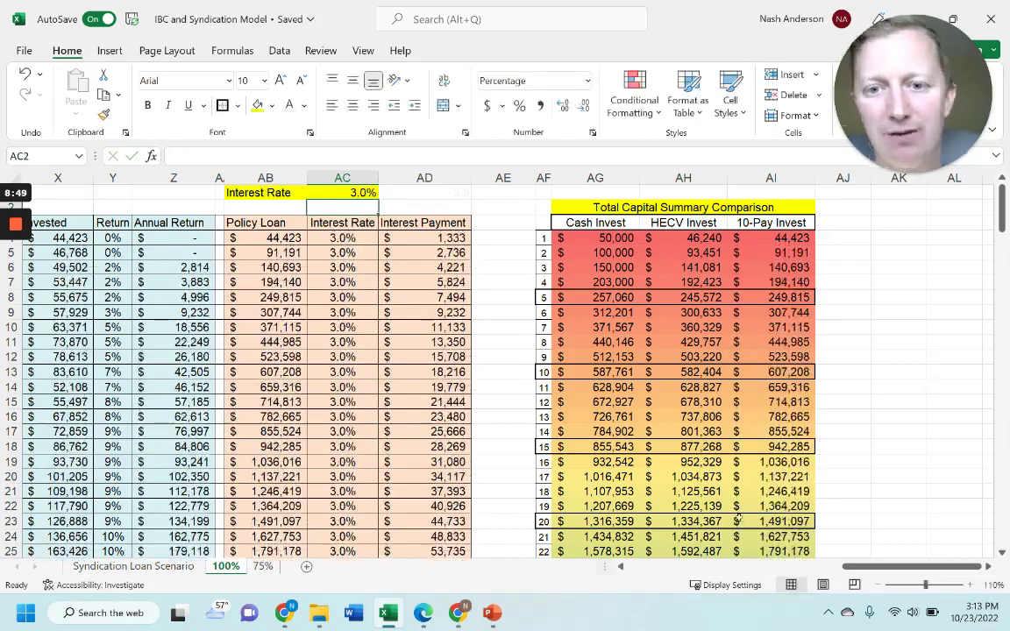
{"action": "left_click_drag", "start_coordinate": [926, 585], "coordinate": [912, 585]}
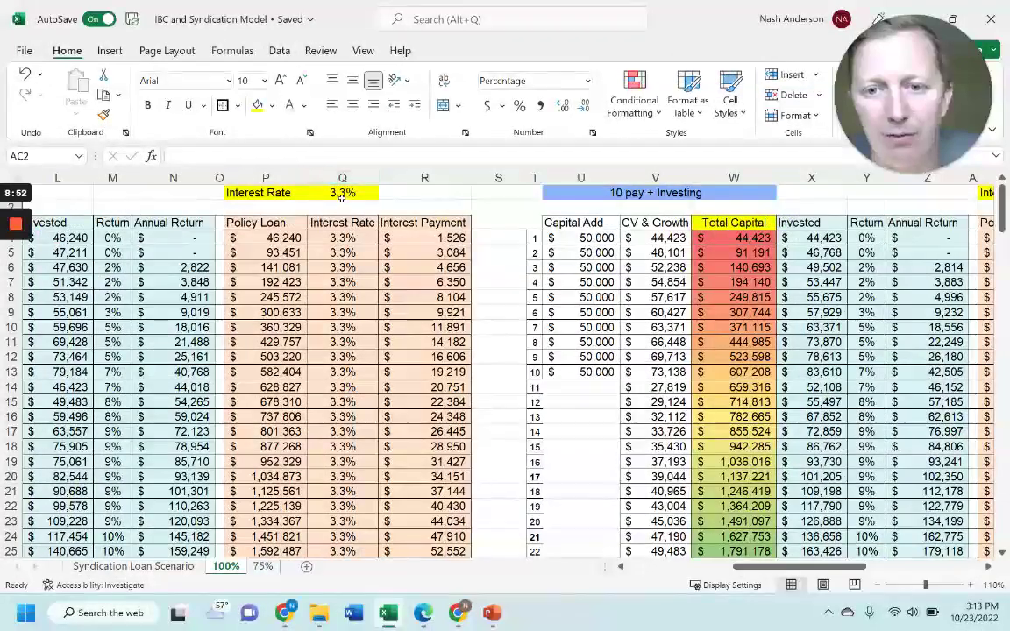
{"action": "left_click", "coordinate": [342, 193]}
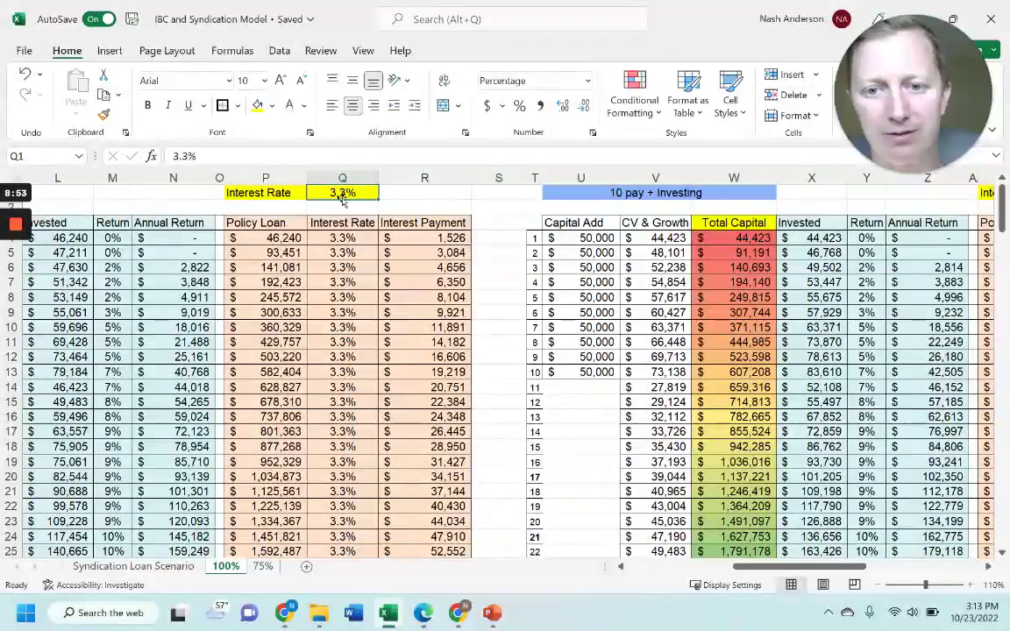
{"action": "type", "text": "3"}
{"action": "key", "text": "Return"}
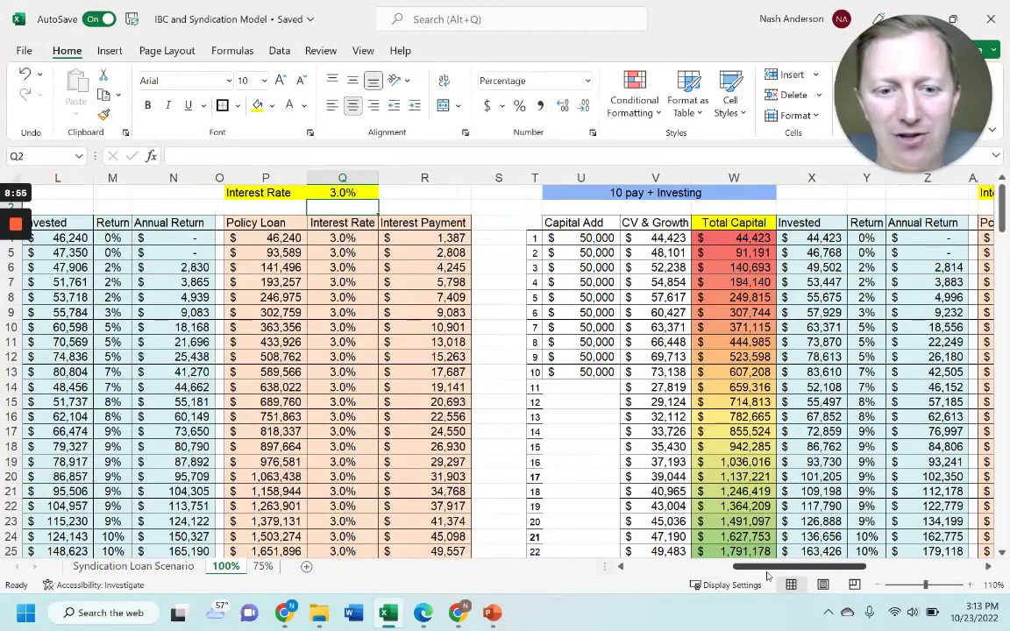
Step: Compare the year 25 Cash Invest, HECV Invest and 10-Pay Invest totals in the summary comparison at the 3% loan rate
{"action": "left_click_drag", "start_coordinate": [767, 571], "coordinate": [921, 570]}
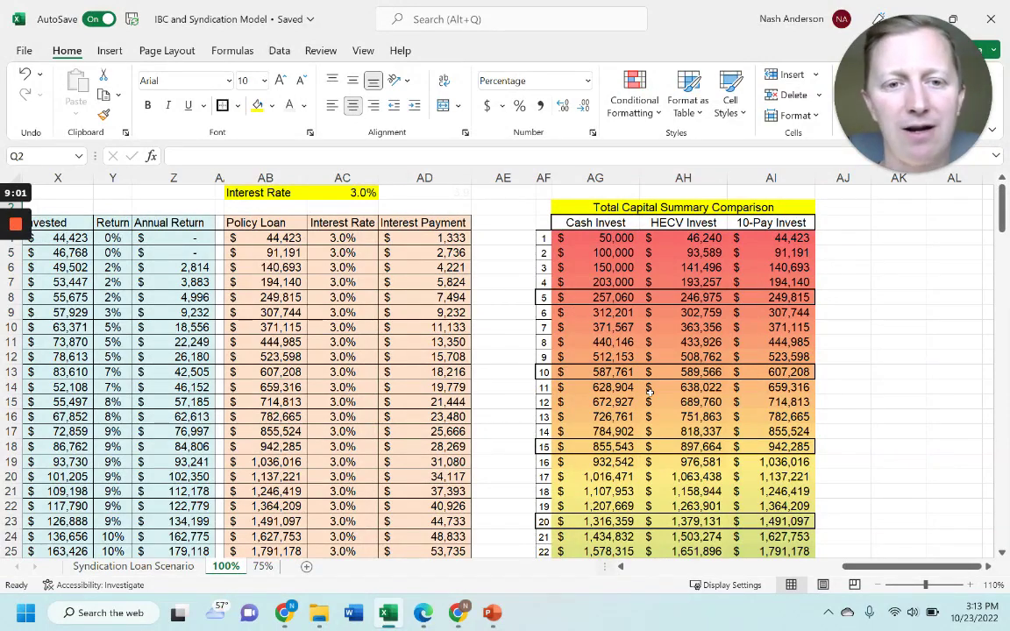
{"action": "scroll", "coordinate": [727, 345], "scroll_direction": "down", "scroll_amount": 1}
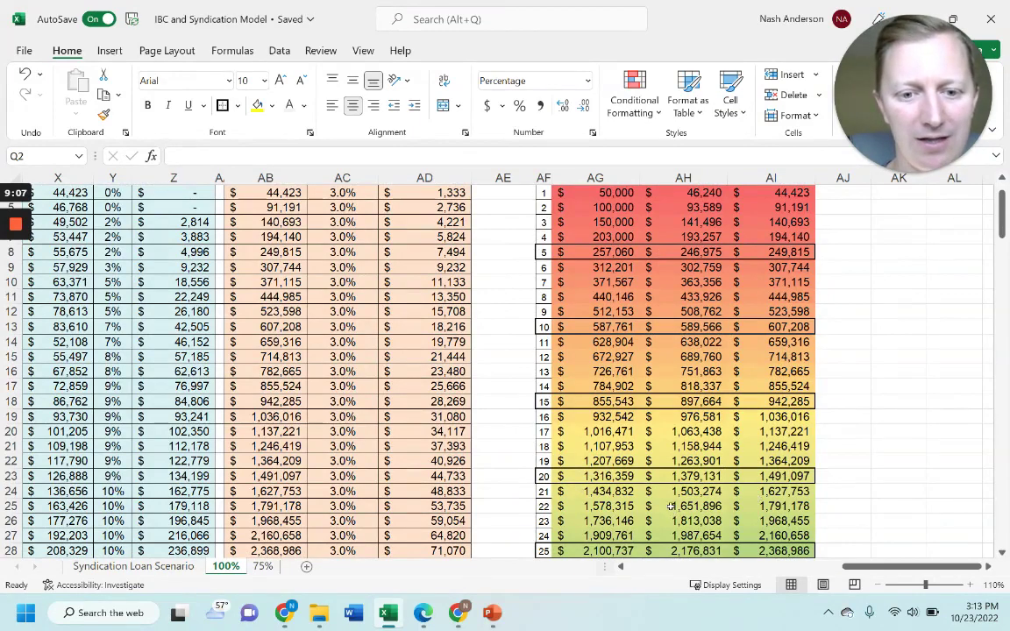
{"action": "scroll", "coordinate": [687, 442], "scroll_direction": "down", "scroll_amount": 1}
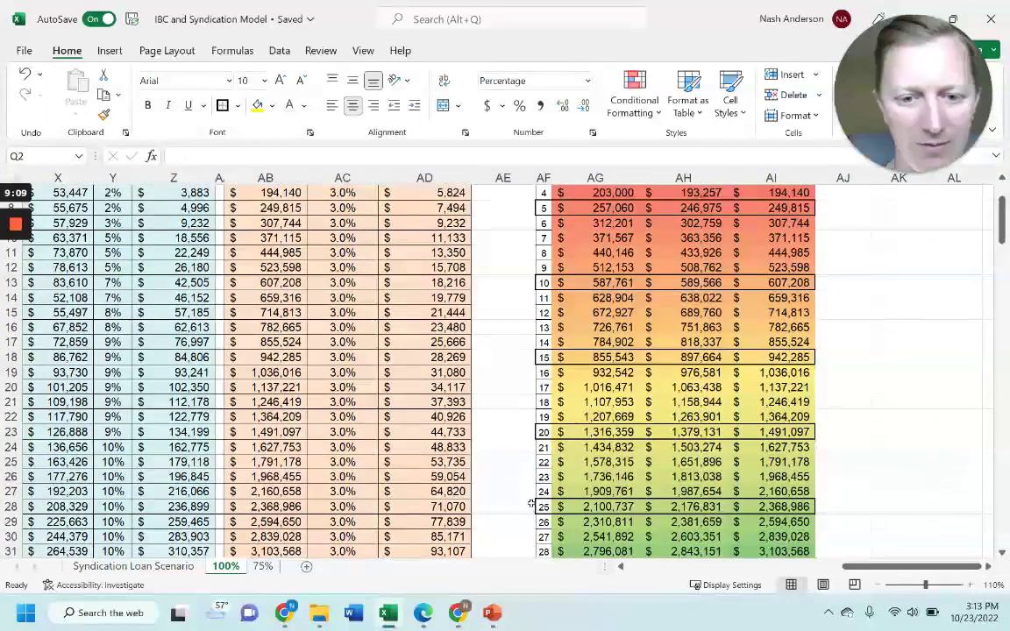
{"action": "left_click", "coordinate": [538, 507]}
{"action": "left_click", "coordinate": [594, 508]}
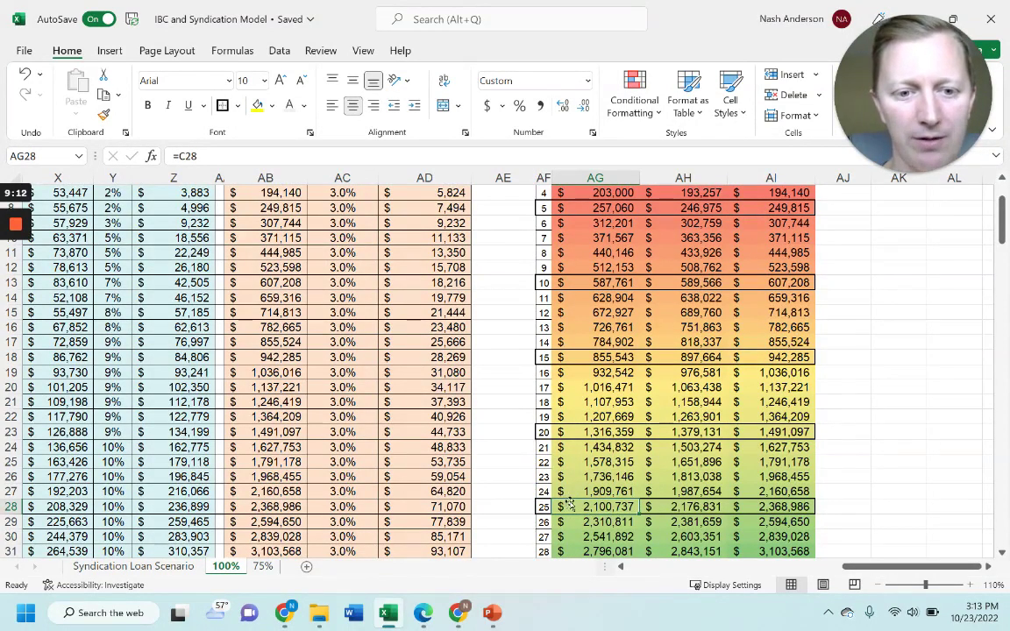
{"action": "scroll", "coordinate": [653, 297], "scroll_direction": "up", "scroll_amount": 1}
{"action": "scroll", "coordinate": [653, 297], "scroll_direction": "up", "scroll_amount": 1}
{"action": "scroll", "coordinate": [707, 449], "scroll_direction": "down", "scroll_amount": 3}
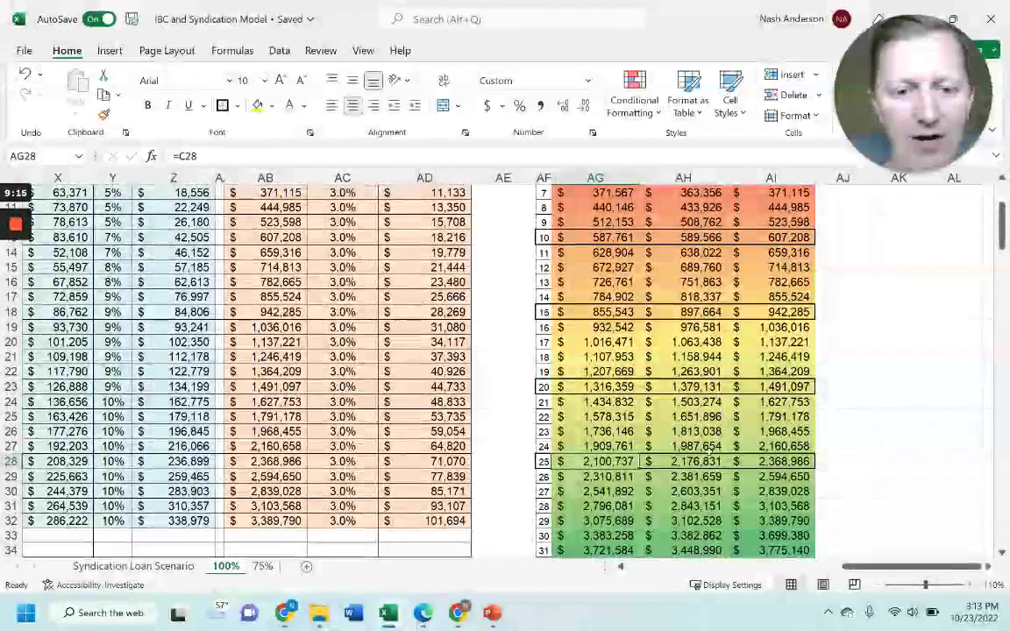
{"action": "left_click", "coordinate": [707, 461]}
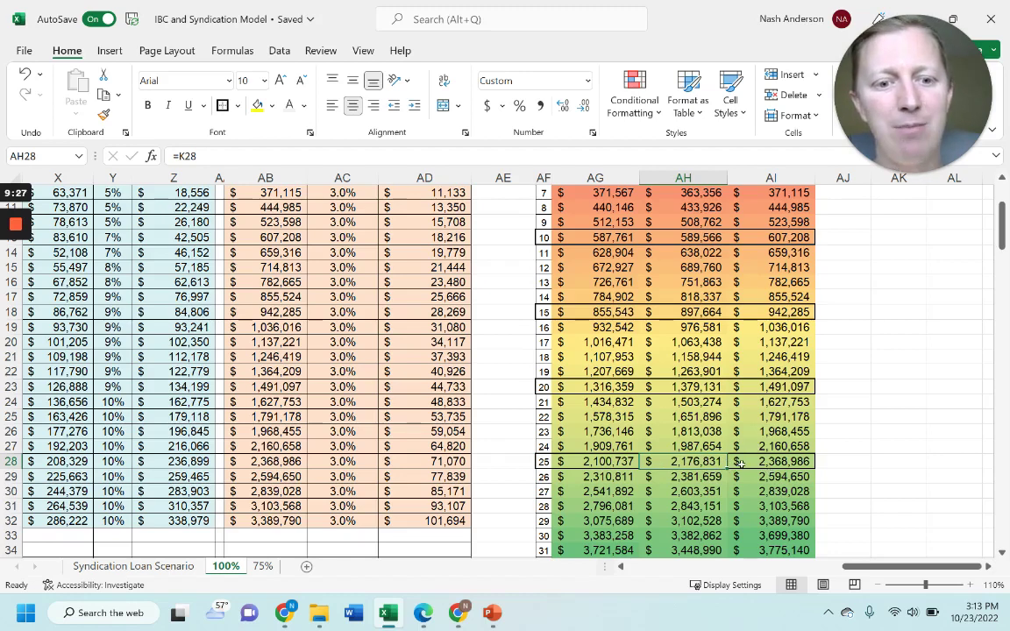
{"action": "left_click", "coordinate": [783, 462]}
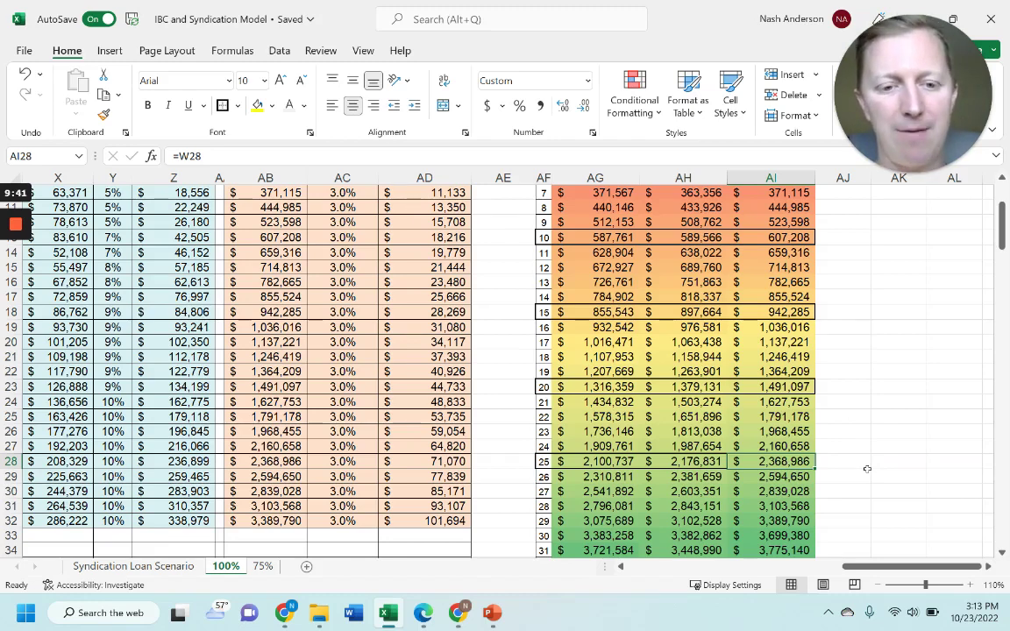
Step: Set the policy loan interest rate to 5% for both the 10 pay and the HECV scenarios
{"action": "scroll", "coordinate": [756, 458], "scroll_direction": "up", "scroll_amount": 3}
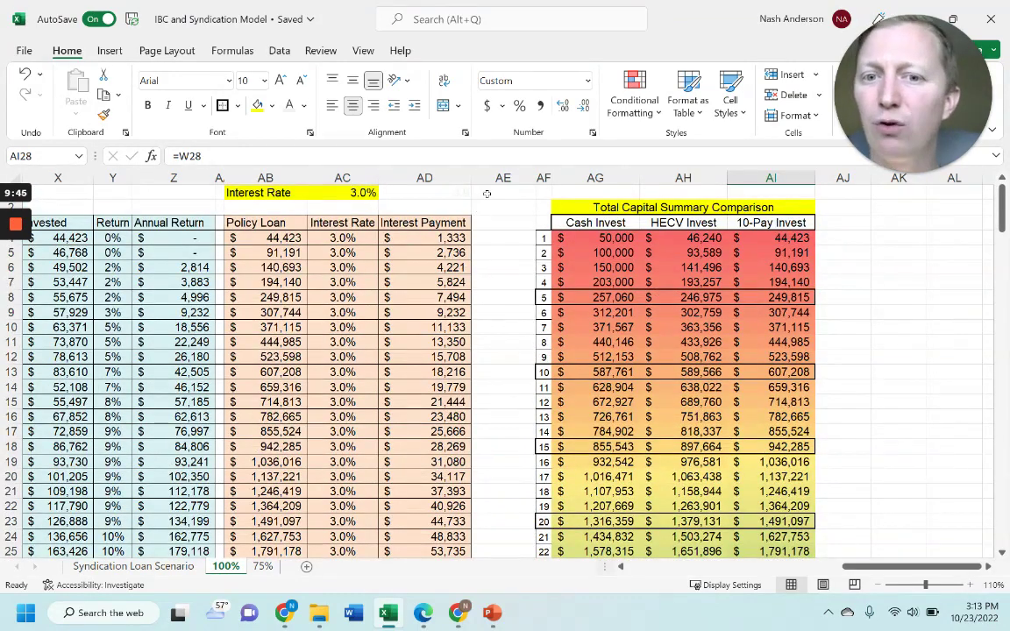
{"action": "left_click", "coordinate": [351, 192]}
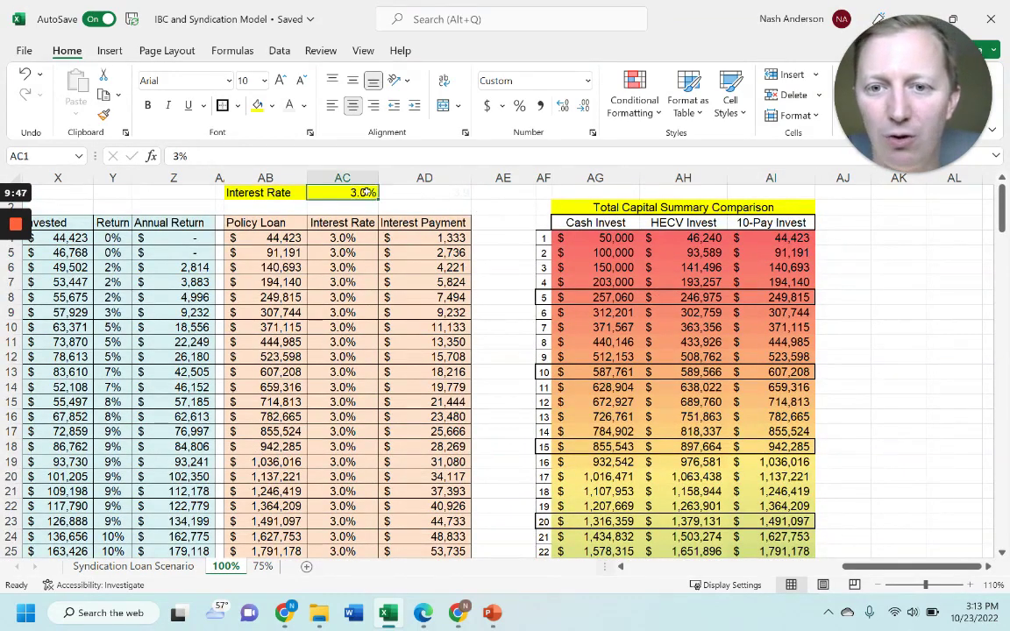
{"action": "type", "text": "5"}
{"action": "key", "text": "Return"}
{"action": "left_click_drag", "start_coordinate": [398, 189], "coordinate": [131, 207]}
{"action": "scroll", "coordinate": [505, 368], "scroll_direction": "left", "scroll_amount": 3}
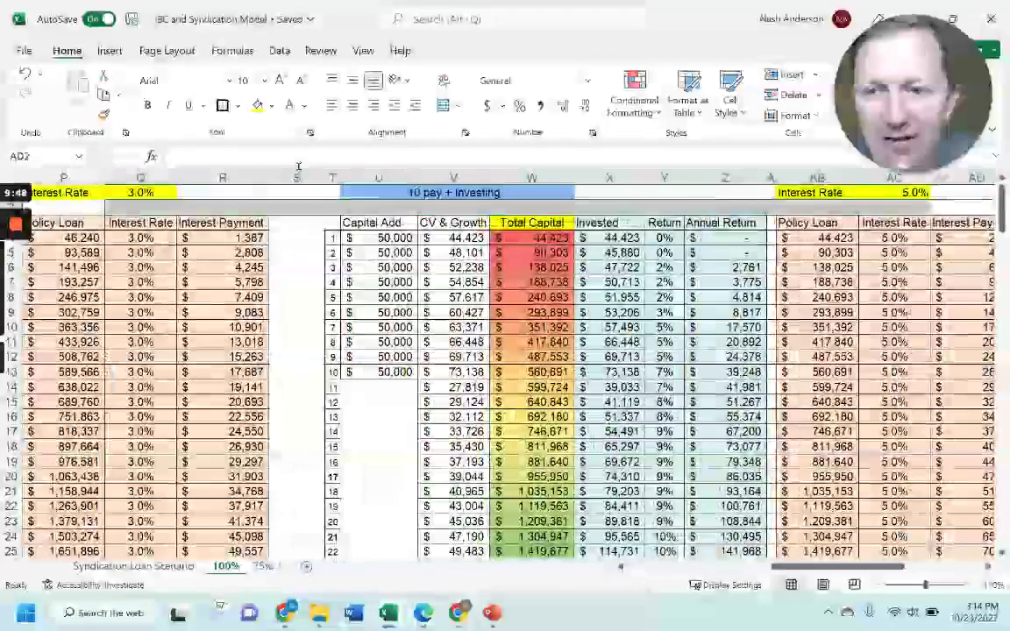
{"action": "left_click", "coordinate": [140, 192]}
{"action": "type", "text": "5"}
{"action": "key", "text": "Return"}
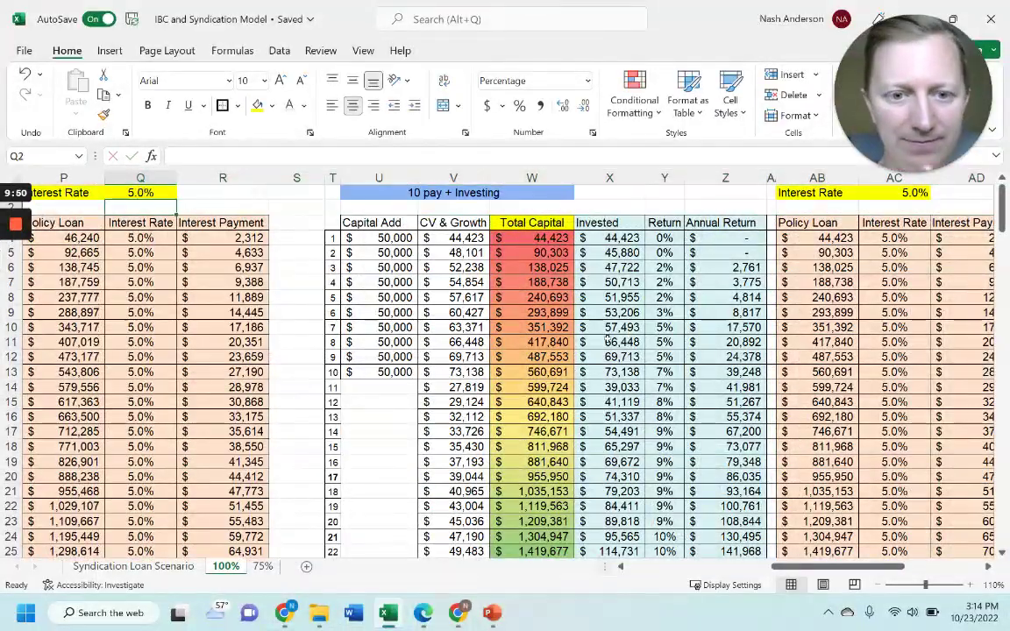
Step: Compare the year 20 totals of the three strategies in the Total Capital Summary Comparison table at the 5% loan rate
{"action": "left_click_drag", "start_coordinate": [1000, 237], "coordinate": [1007, 279]}
{"action": "scroll", "coordinate": [608, 402], "scroll_direction": "down", "scroll_amount": 2}
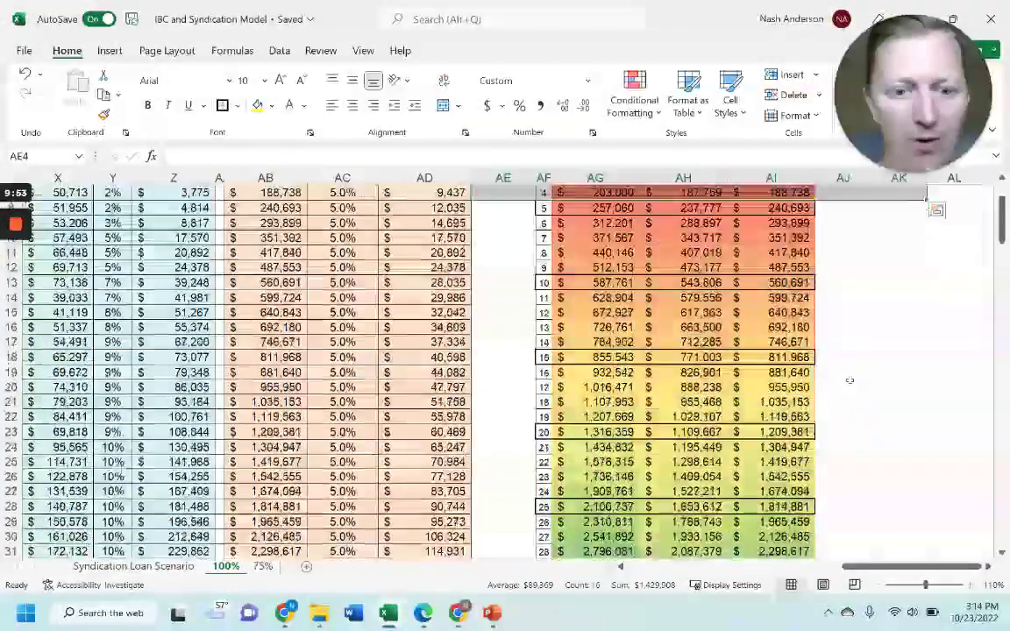
{"action": "scroll", "coordinate": [608, 402], "scroll_direction": "down", "scroll_amount": 1}
{"action": "scroll", "coordinate": [608, 402], "scroll_direction": "up", "scroll_amount": 1}
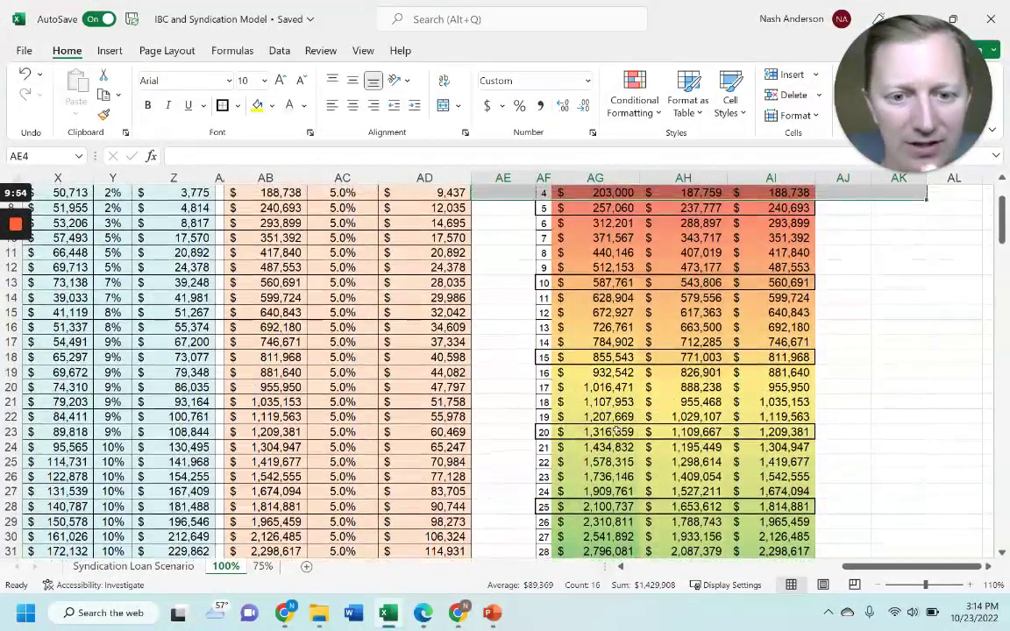
{"action": "left_click_drag", "start_coordinate": [579, 432], "coordinate": [772, 433]}
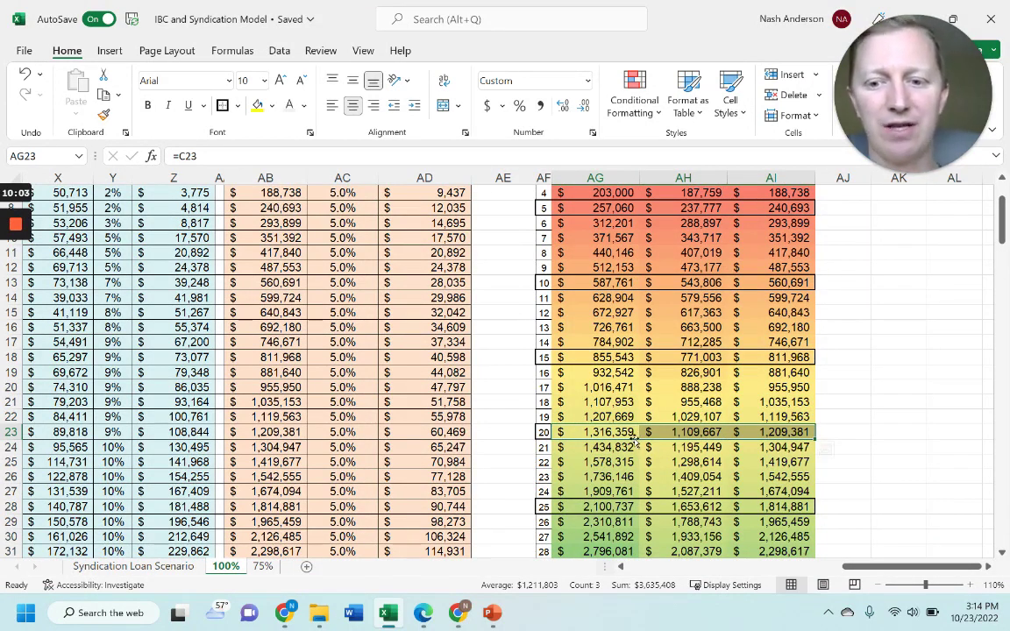
Step: Open the 75% sheet and look over its Investing Only and HECV 10 yrs tables
{"action": "left_click", "coordinate": [262, 566]}
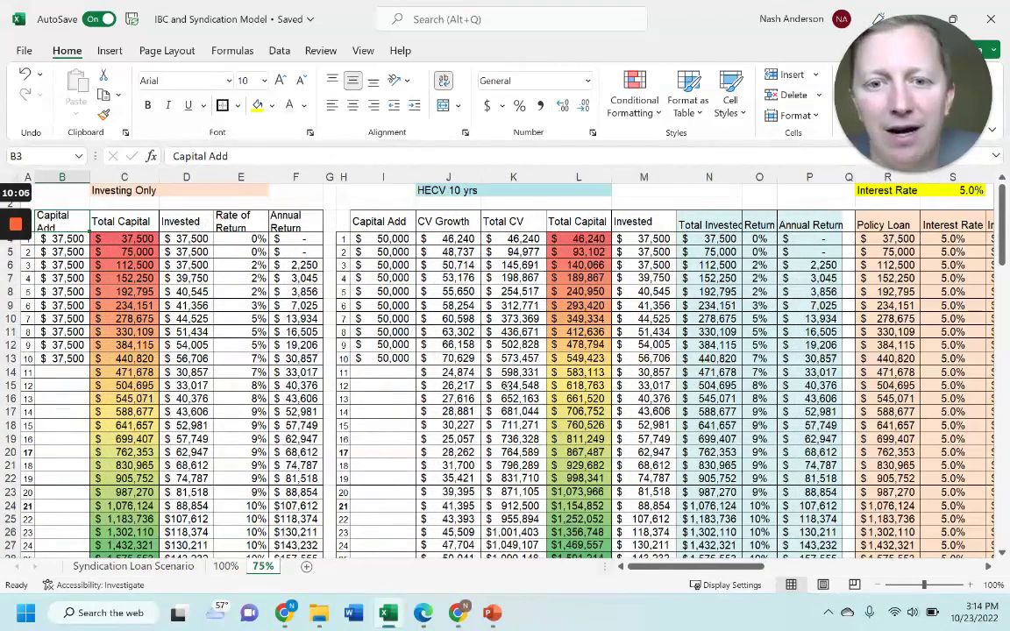
{"action": "scroll", "coordinate": [507, 386], "scroll_direction": "right", "scroll_amount": 5}
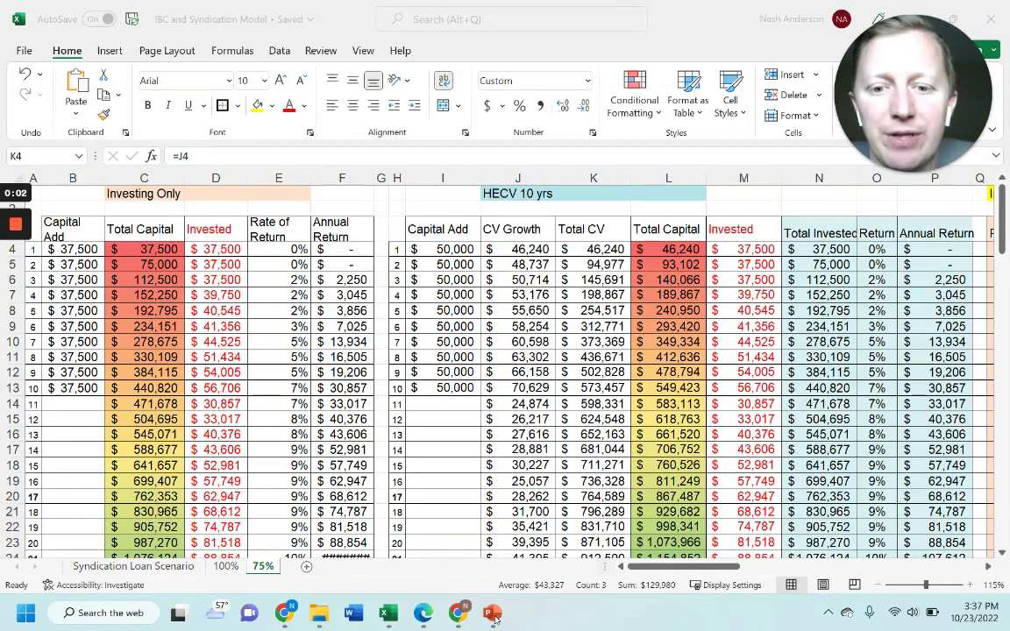
Step: Switch to the PowerPoint presentation and review the 100% pass-through scenario on the IBC Modelled Scenarios slide
{"action": "left_click", "coordinate": [492, 614]}
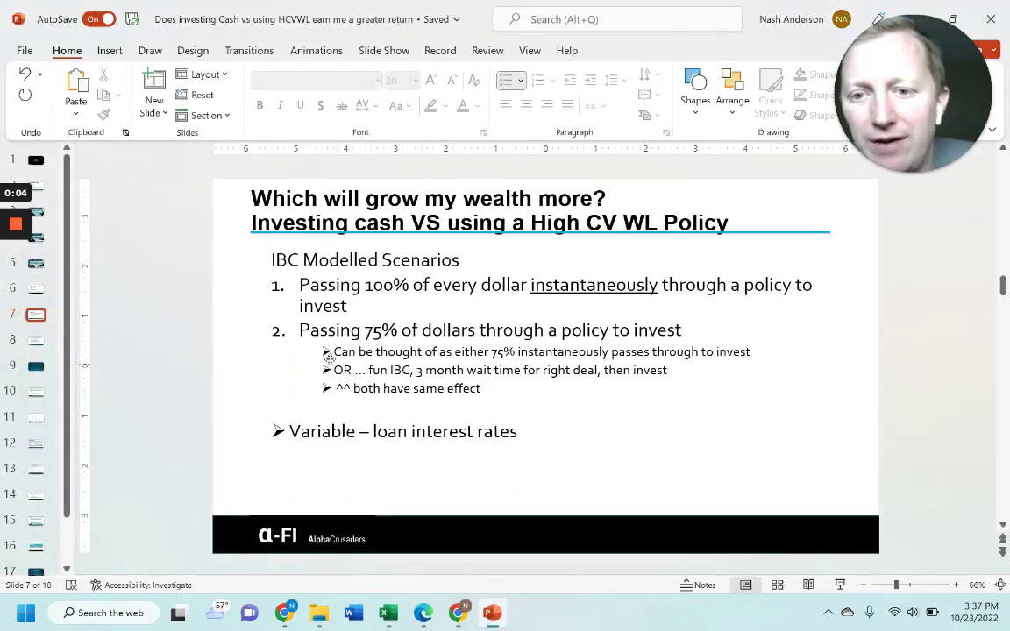
{"action": "left_click_drag", "start_coordinate": [300, 285], "coordinate": [374, 300]}
{"action": "left_click", "coordinate": [234, 314]}
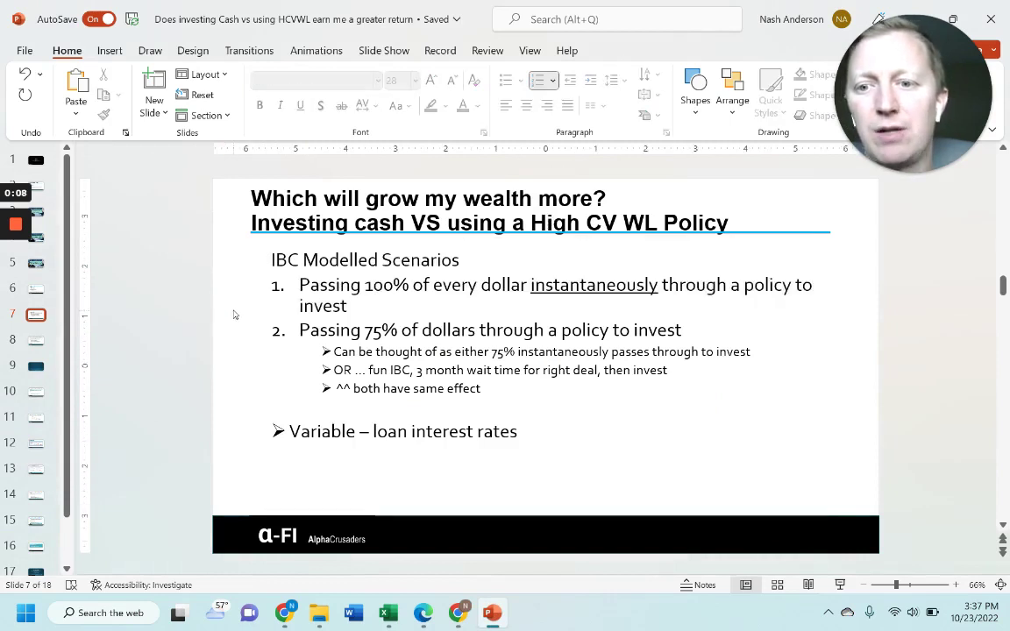